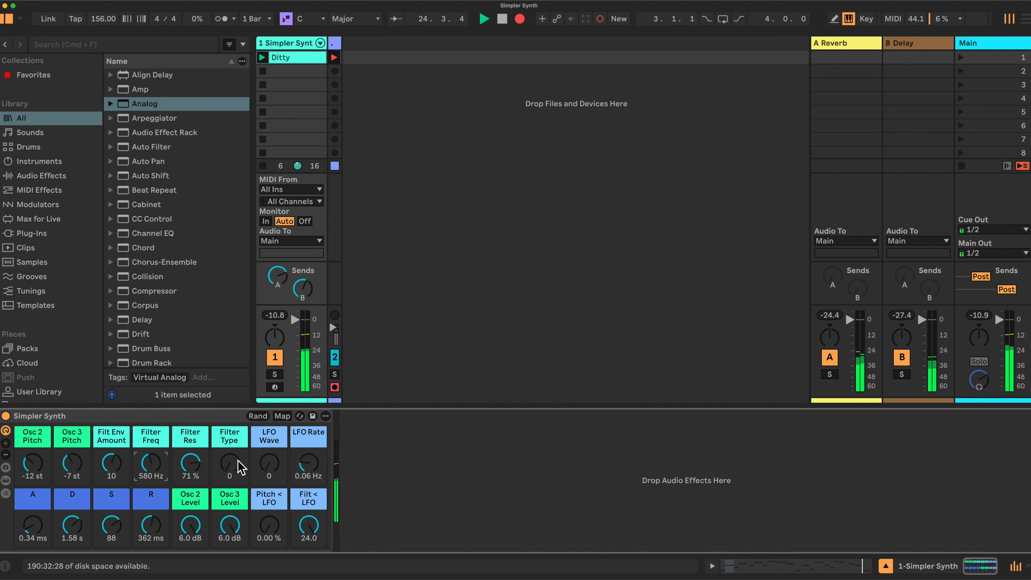
Step: Try the LFO Wave macro at 43 with the Pitch < LFO macro at 2.24%, and turn both back down
click(268, 517)
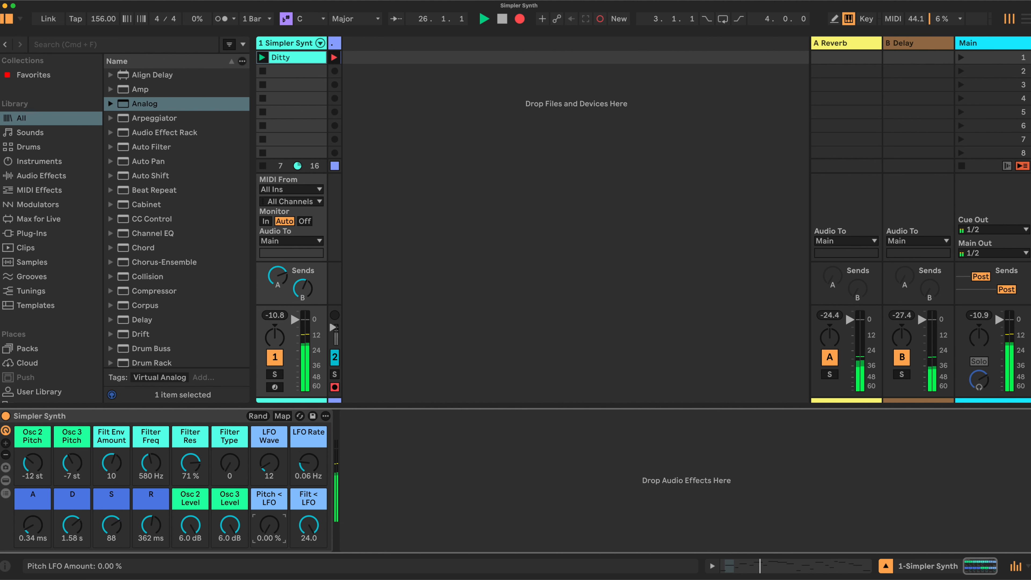
drag(269, 516, 271, 463)
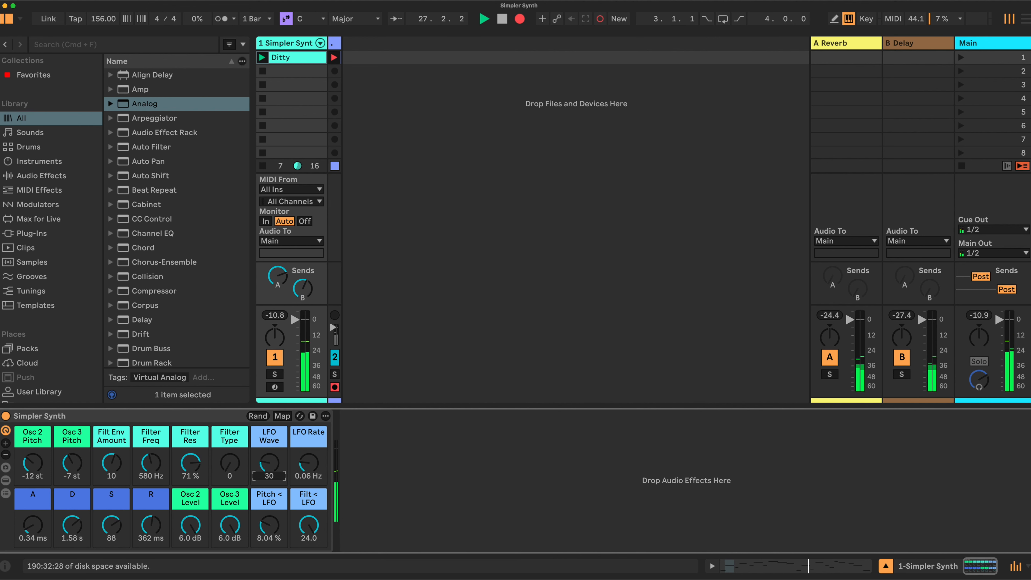
drag(269, 527, 269, 534)
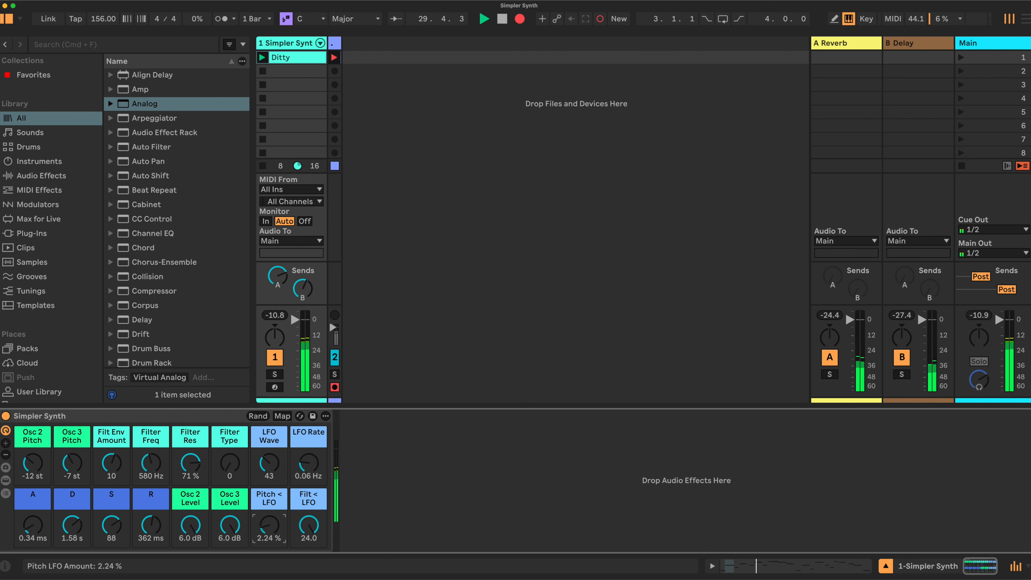
drag(269, 527, 269, 532)
drag(269, 463, 269, 468)
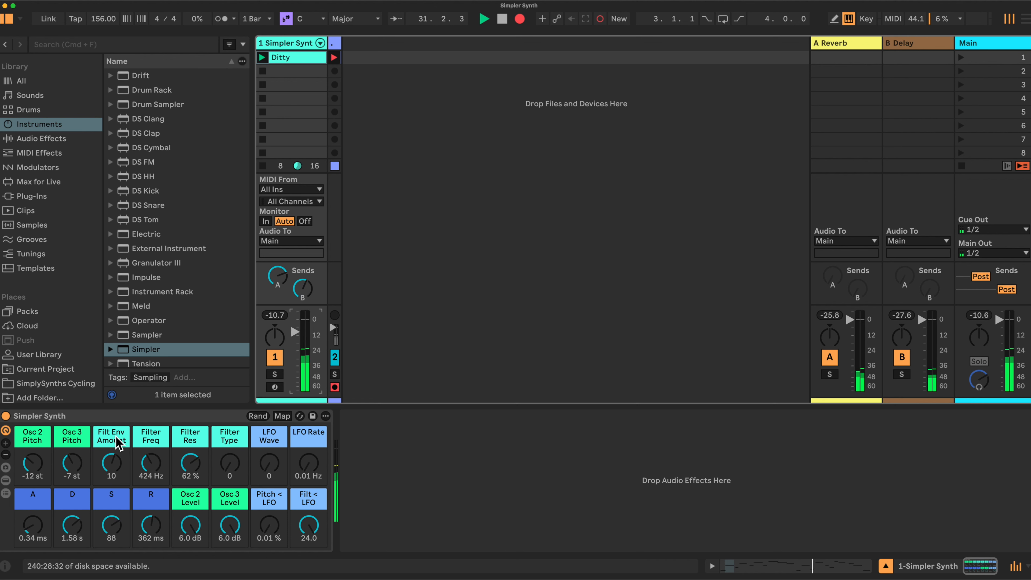
Step: Show the Simpler Synth rack's chains and devices and inspect the Simpler in the Osc 1, Osc 2 and Osc 3 chains
click(5, 480)
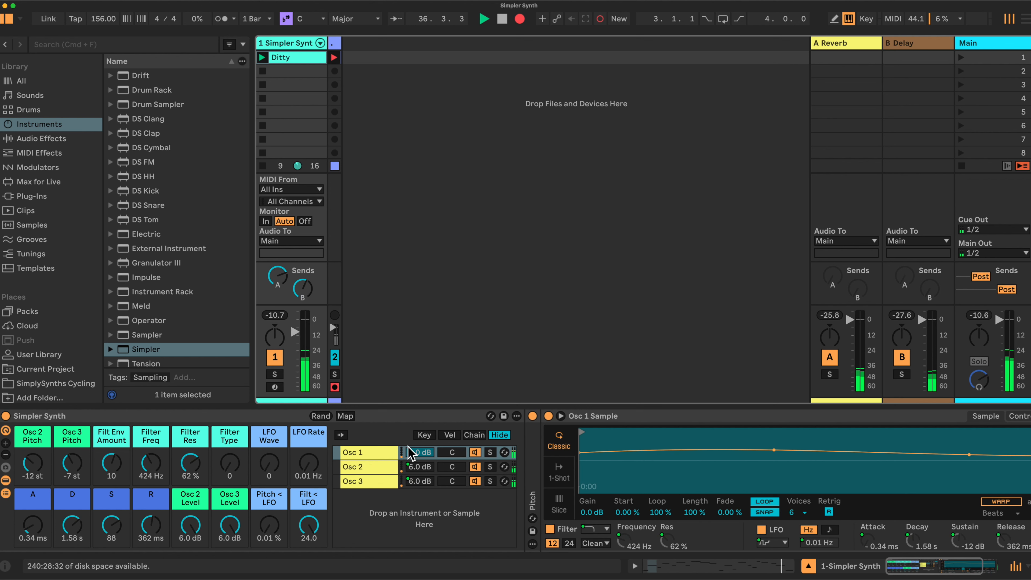
click(632, 422)
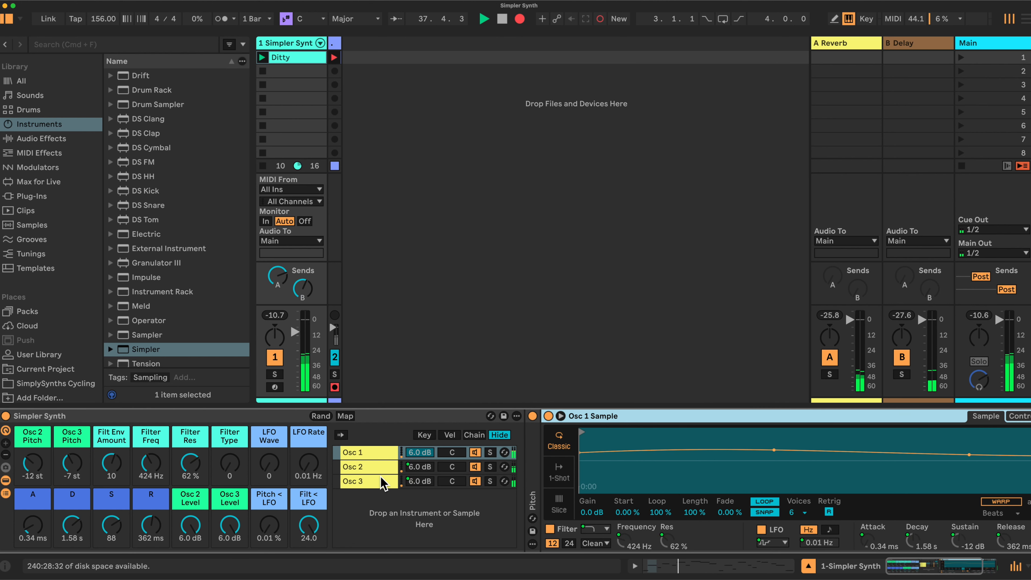
click(381, 467)
click(640, 421)
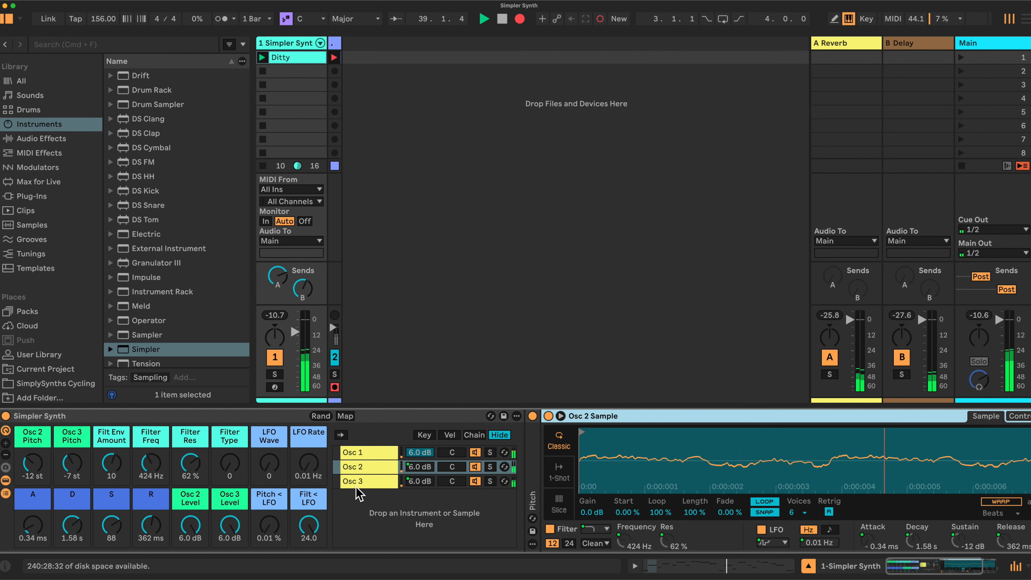
click(363, 481)
click(624, 422)
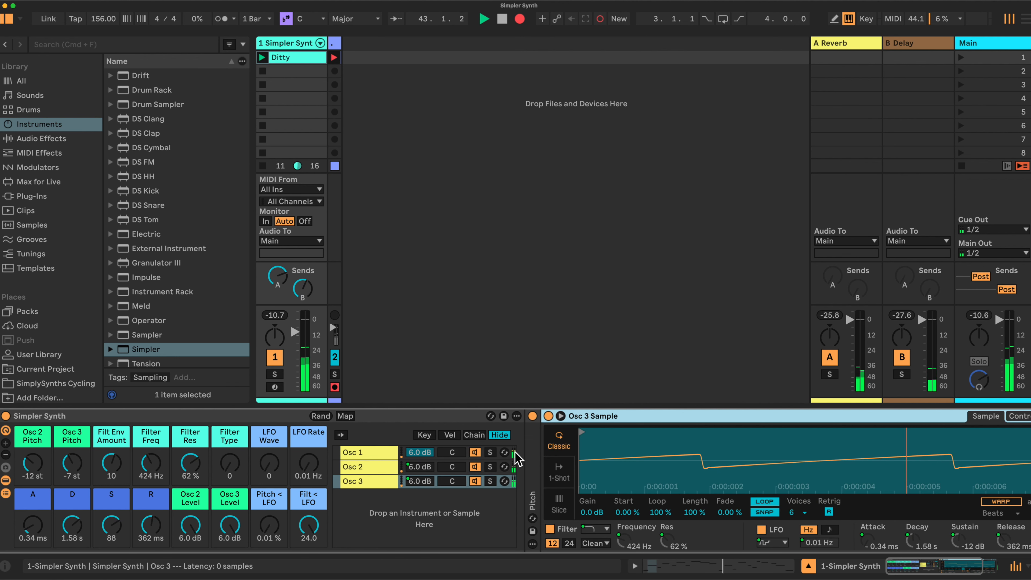
Step: Load the sample Jup 8 Sq PW C3 5.wav from the SimplySynths Cycling folder into the Osc 1 chain's Simpler
click(375, 453)
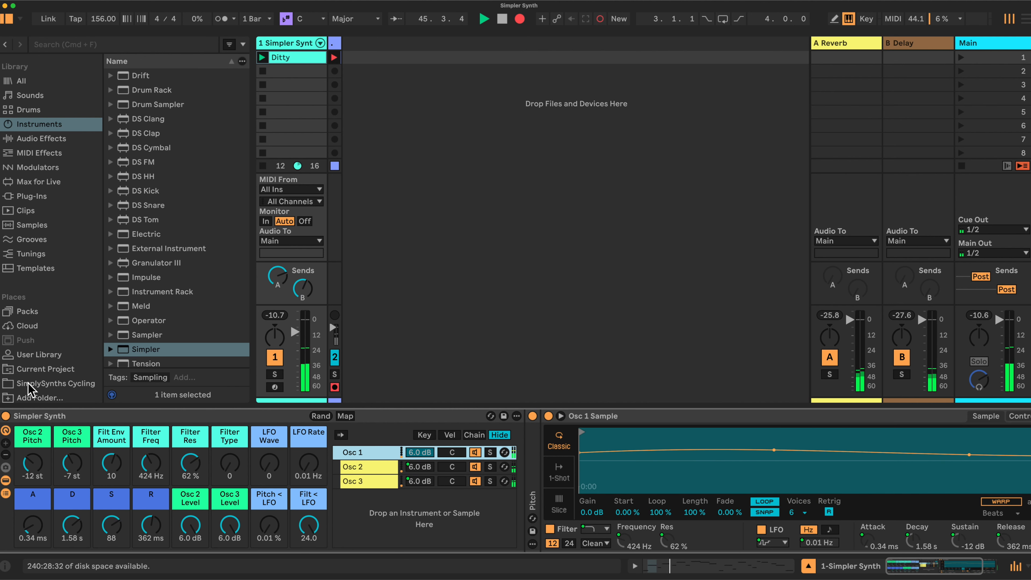
click(38, 384)
scroll(186, 245, down, 12)
scroll(186, 245, up, 10)
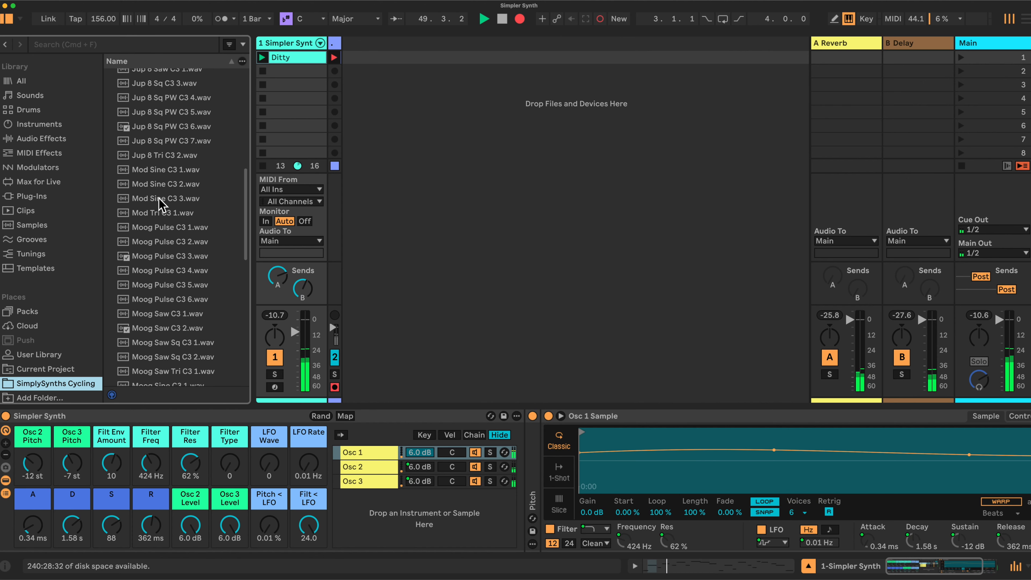
scroll(152, 211, down, 1)
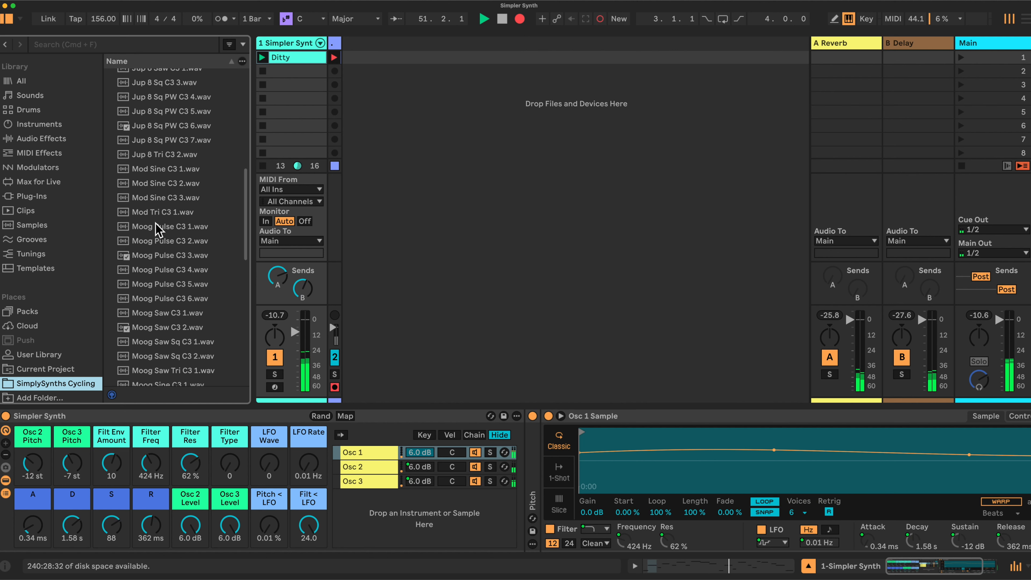
click(155, 111)
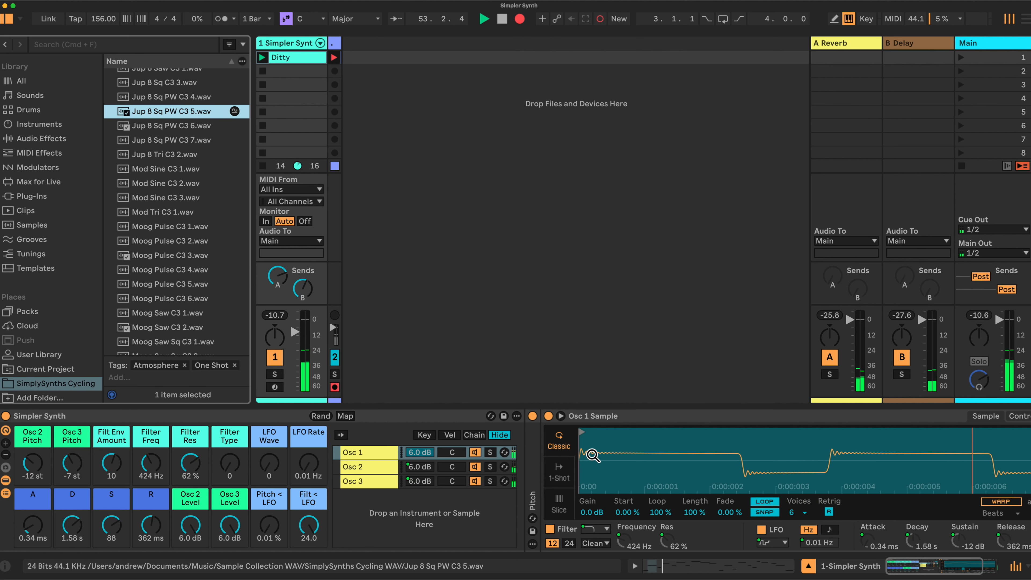
Step: Load the sample Moog Saw C3 1.wav into the Osc 2 chain's Simpler
click(357, 467)
scroll(170, 279, down, 2)
drag(160, 290, 625, 458)
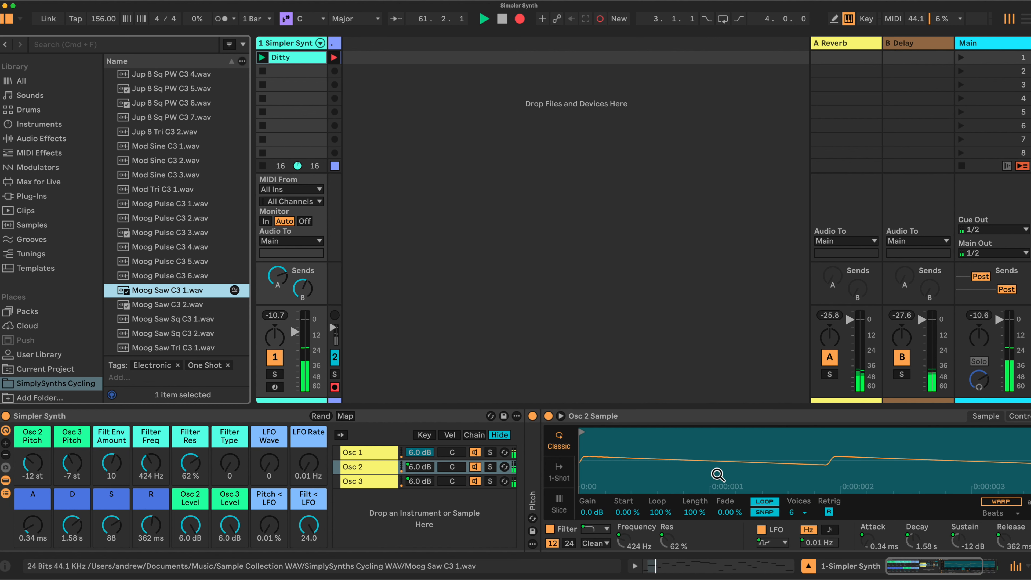
Step: With the Osc 1 chain selected, set the macros Filter Freq to 471 Hz, Filter Res to 52% and Filter Type to 64
click(368, 486)
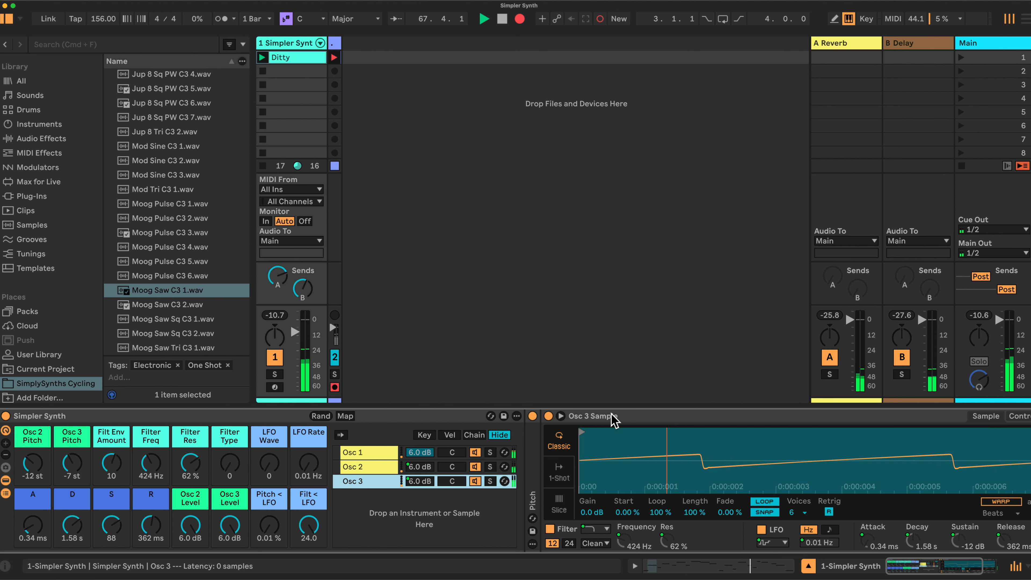
click(380, 453)
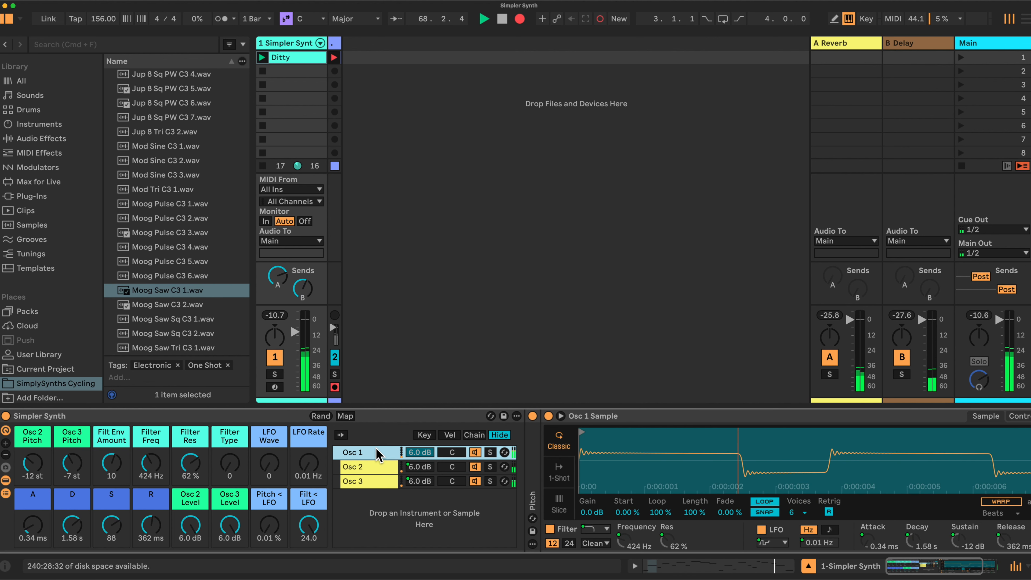
click(649, 419)
drag(151, 467, 228, 452)
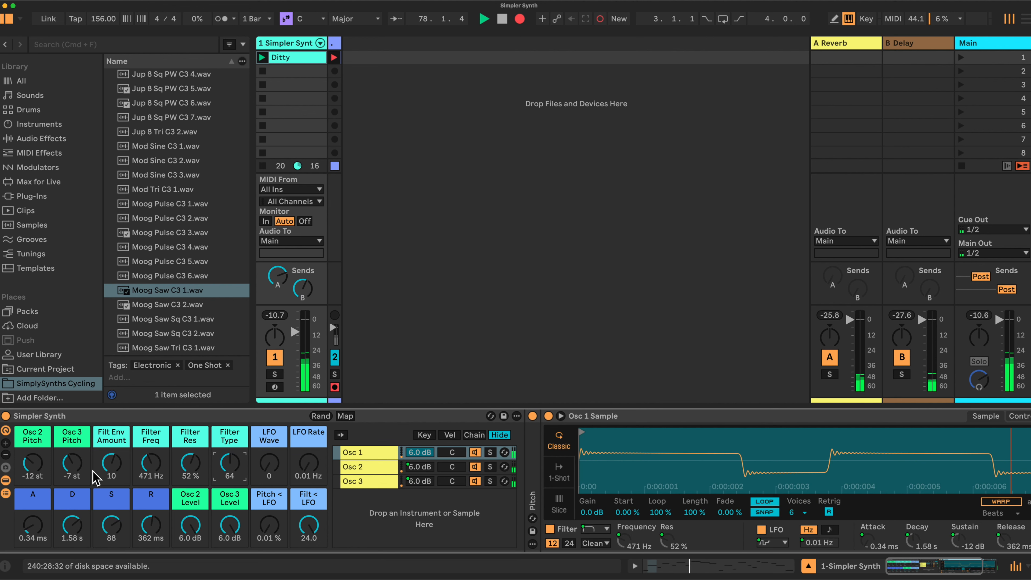
Step: Set the attack macro to 164 ms and the release macro to 2.43 s, and check the envelope values in Osc 1's Simpler
drag(32, 527, 33, 481)
drag(148, 525, 149, 505)
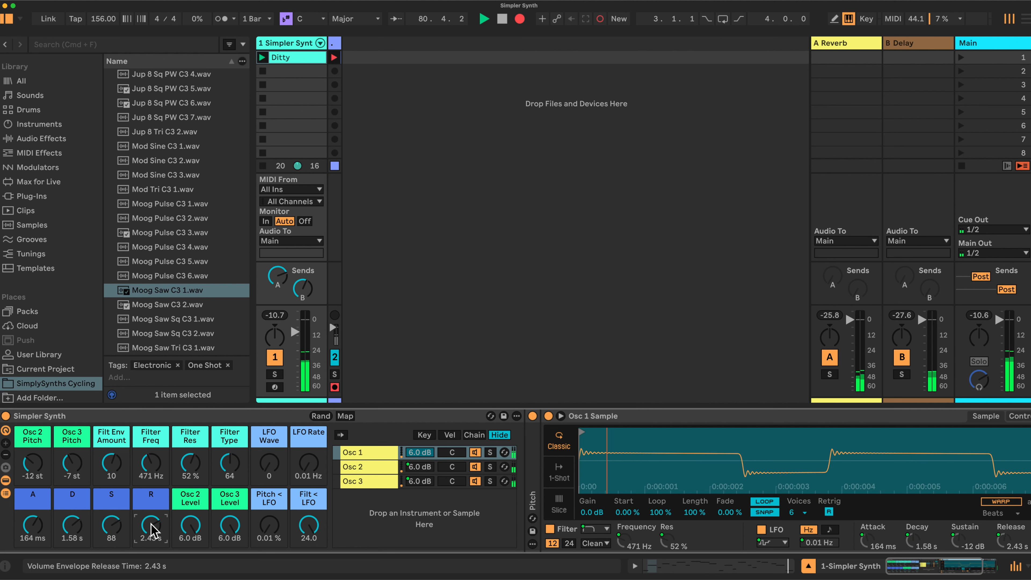
scroll(730, 522, right, 3)
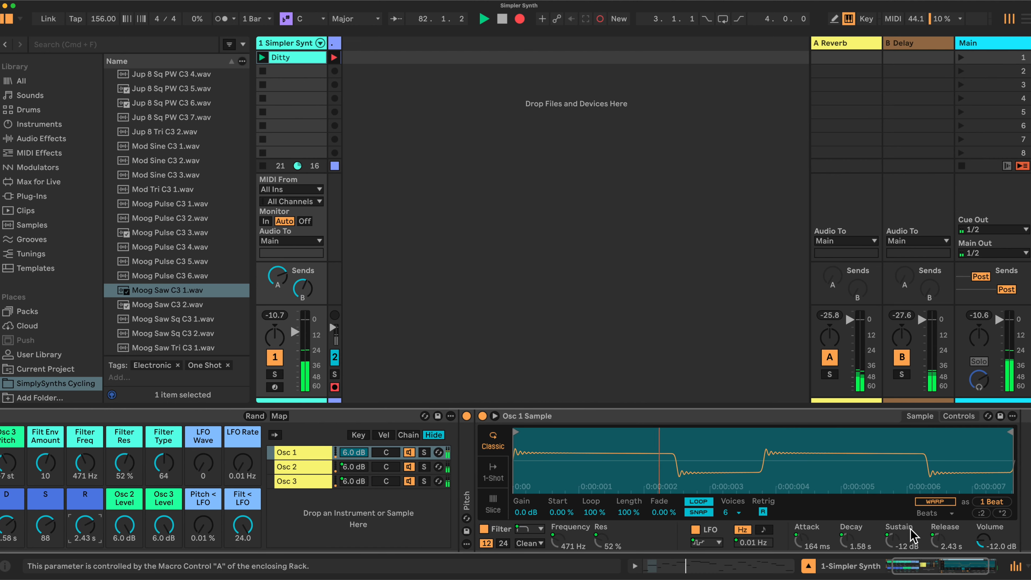
scroll(528, 508, left, 2)
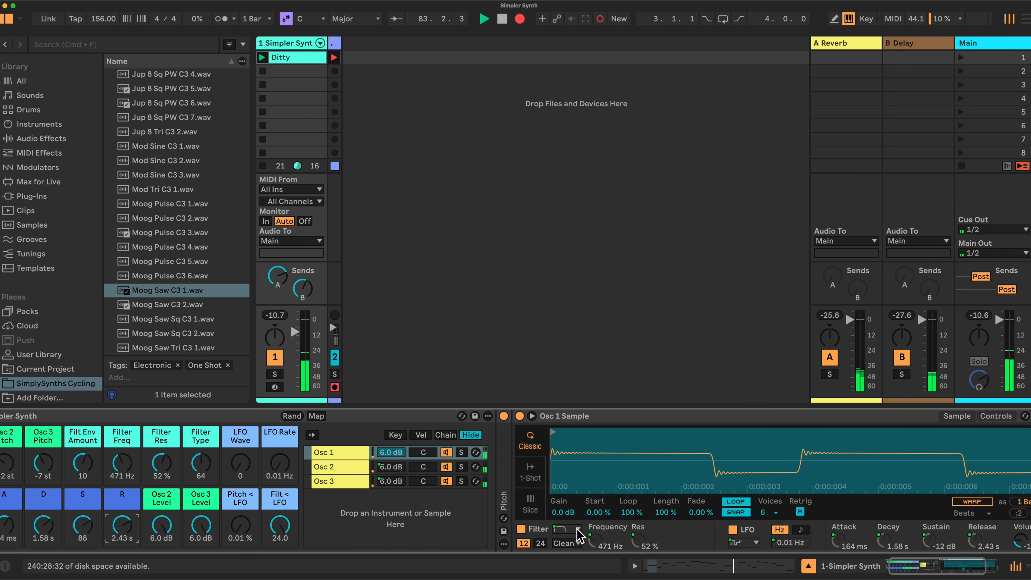
scroll(448, 467, left, 2)
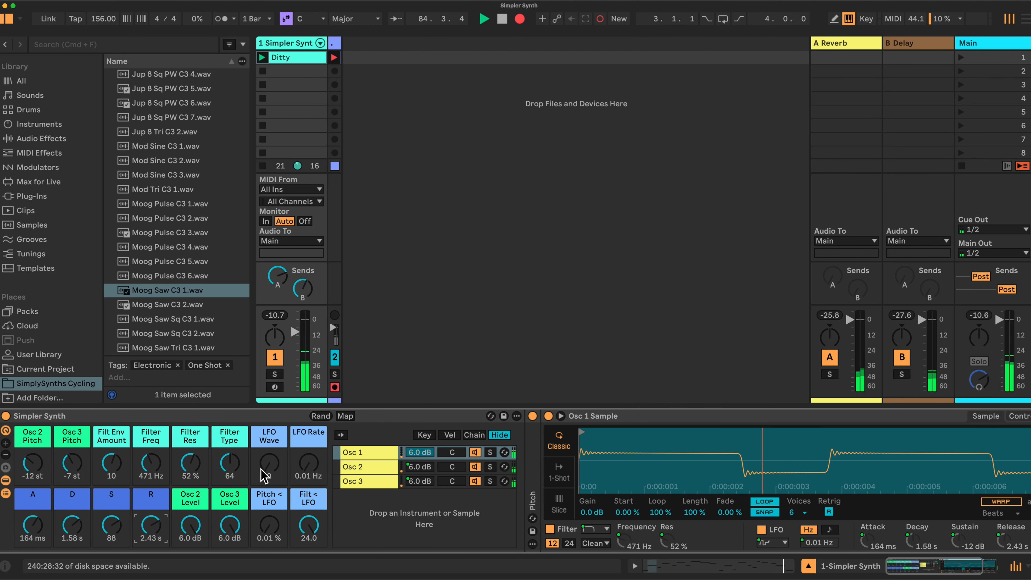
Step: Set the Filt Env Amount macro to -20 and look through the Osc 2 and Osc 3 chains
drag(111, 463, 111, 477)
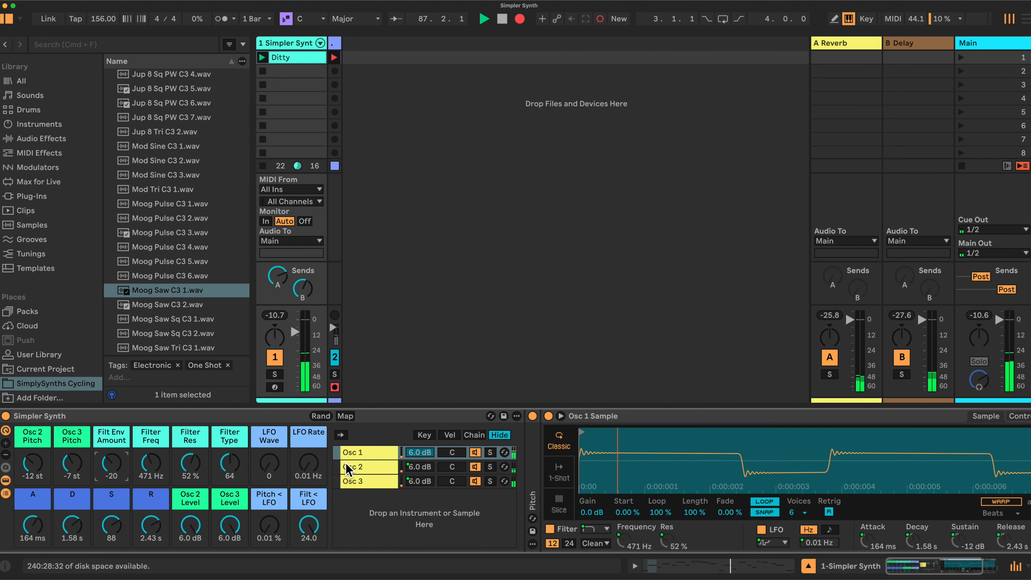
click(374, 467)
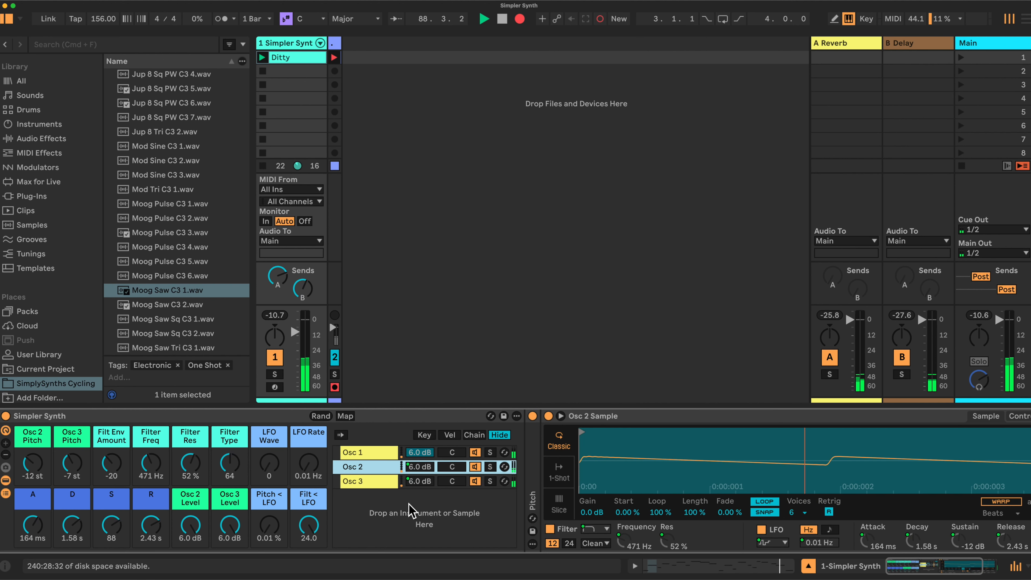
click(370, 481)
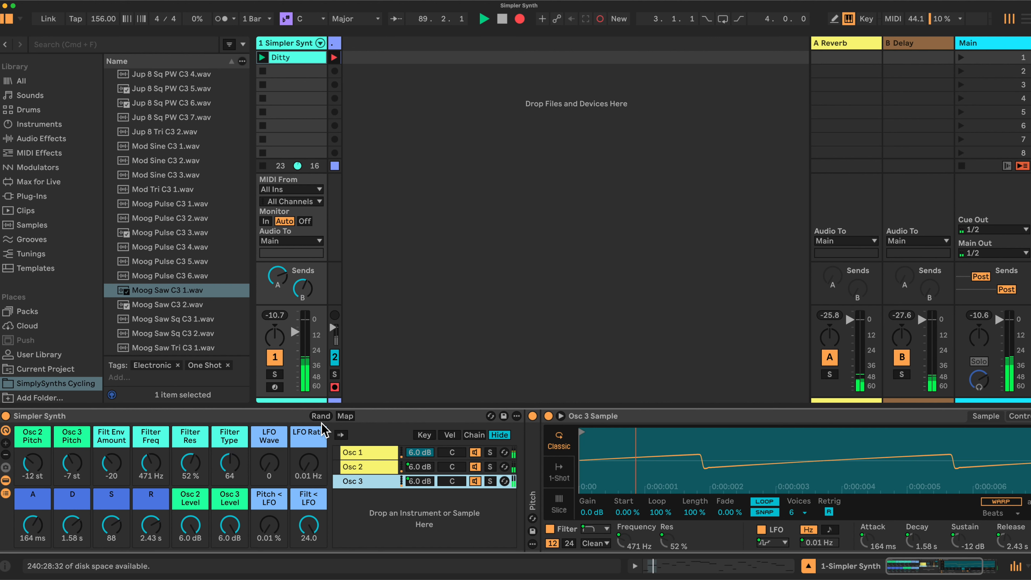
Step: Review the rack's macro mappings across the three oscillators, including their minimum and maximum ranges, and leave mapping mode
click(344, 416)
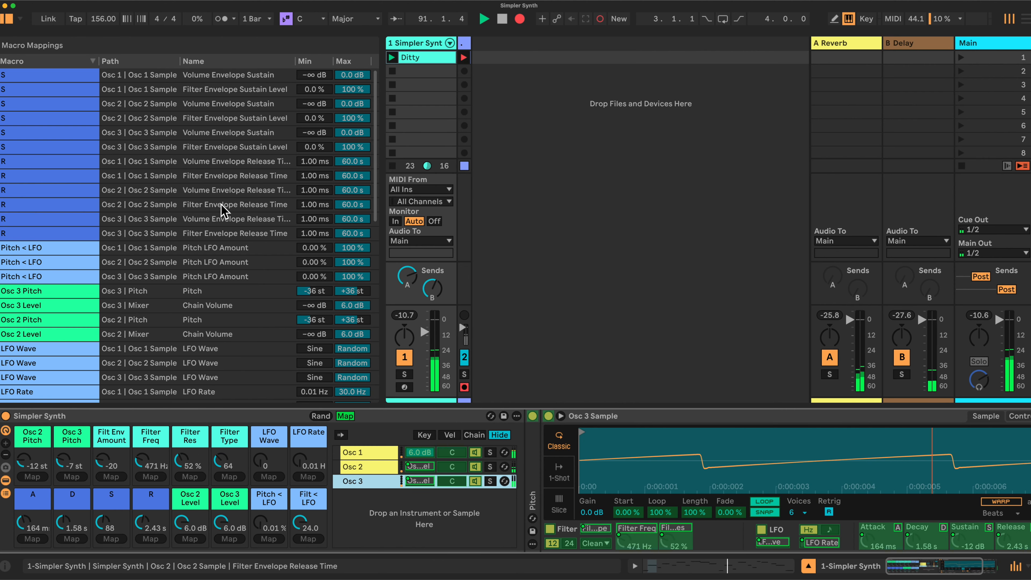
scroll(225, 212, down, 5)
scroll(224, 211, down, 10)
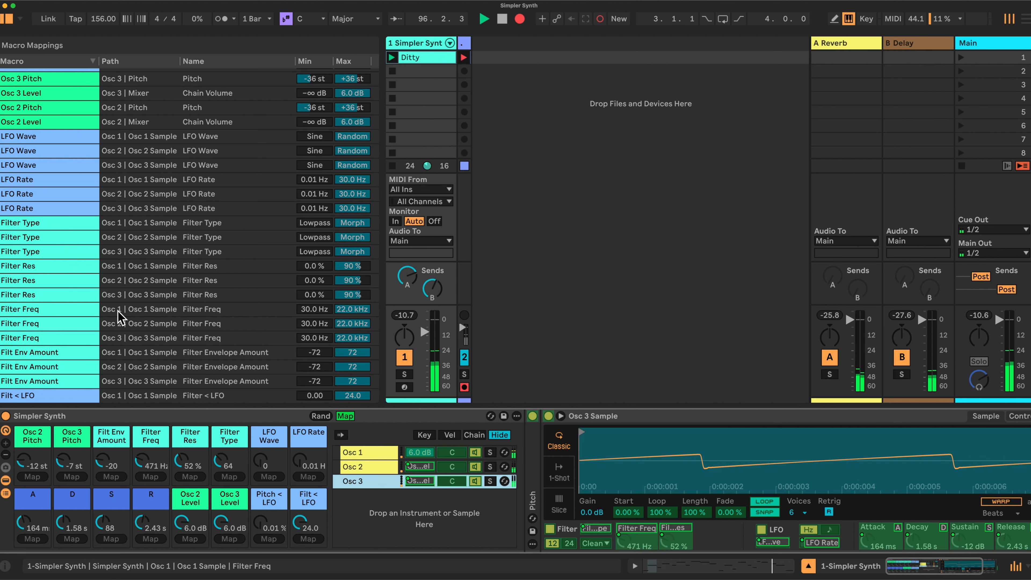
scroll(128, 359, up, 2)
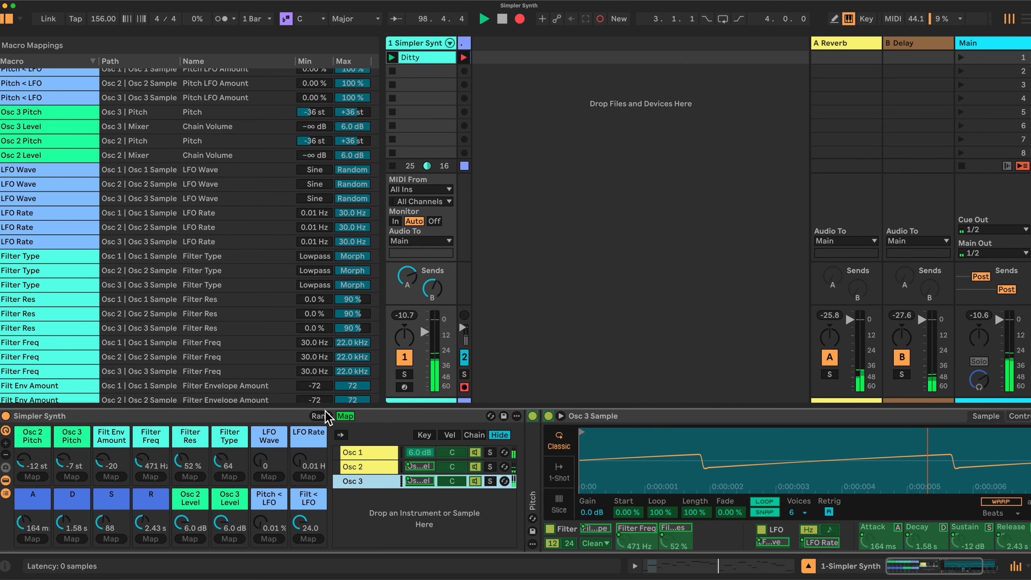
click(345, 415)
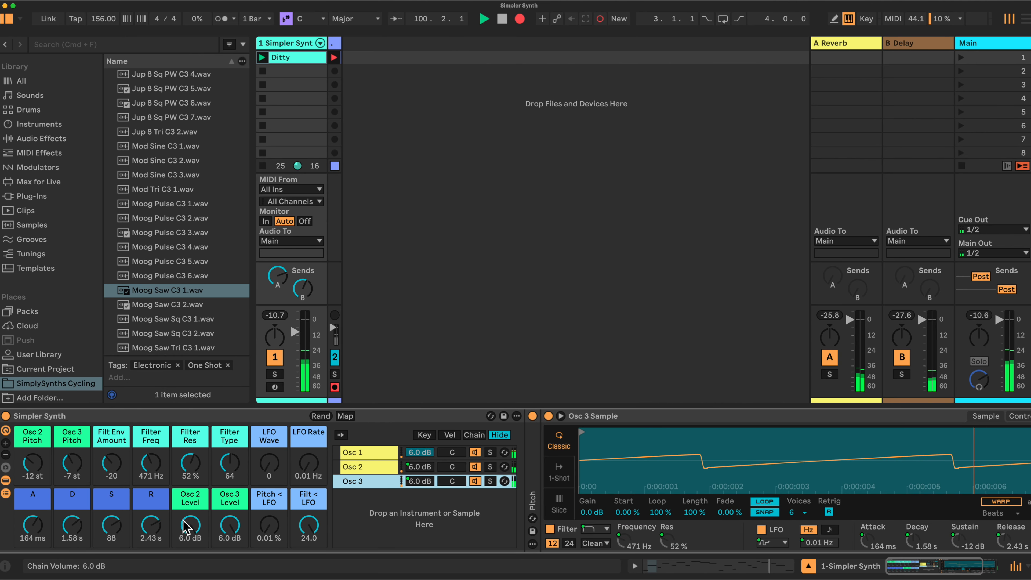
Step: Turn Osc 2 Level down to -67.05 dB and Osc 3 Level to -∞ dB, and set the attack macro to 0.00 ms
drag(190, 526, 190, 560)
drag(231, 519, 230, 562)
drag(32, 525, 32, 565)
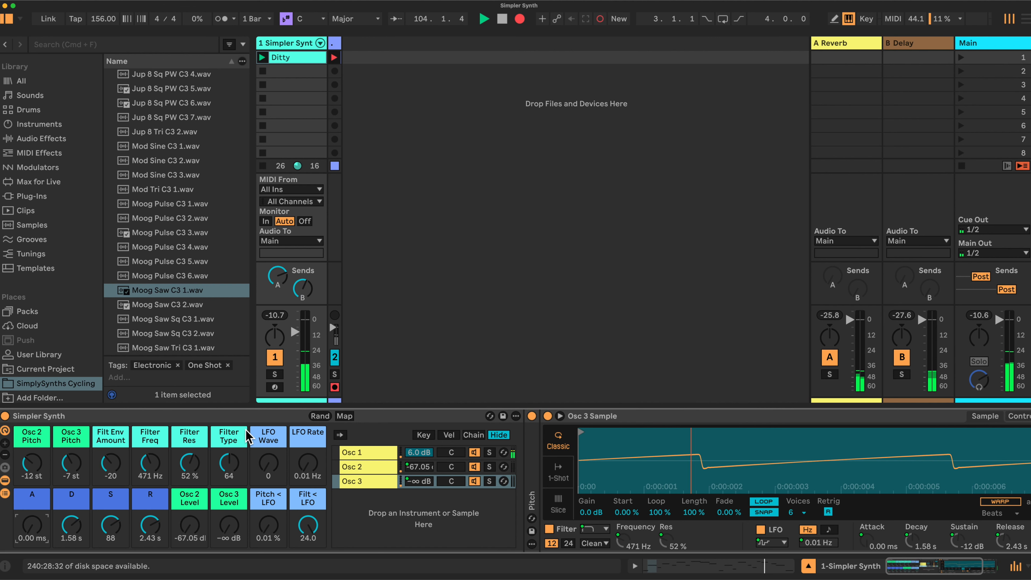
Step: Set the filter macros to a frequency of 5.70 kHz, 0.0% resonance and filter type 0
drag(150, 460, 150, 426)
drag(193, 458, 193, 490)
drag(152, 459, 152, 479)
drag(229, 463, 229, 481)
drag(150, 463, 150, 436)
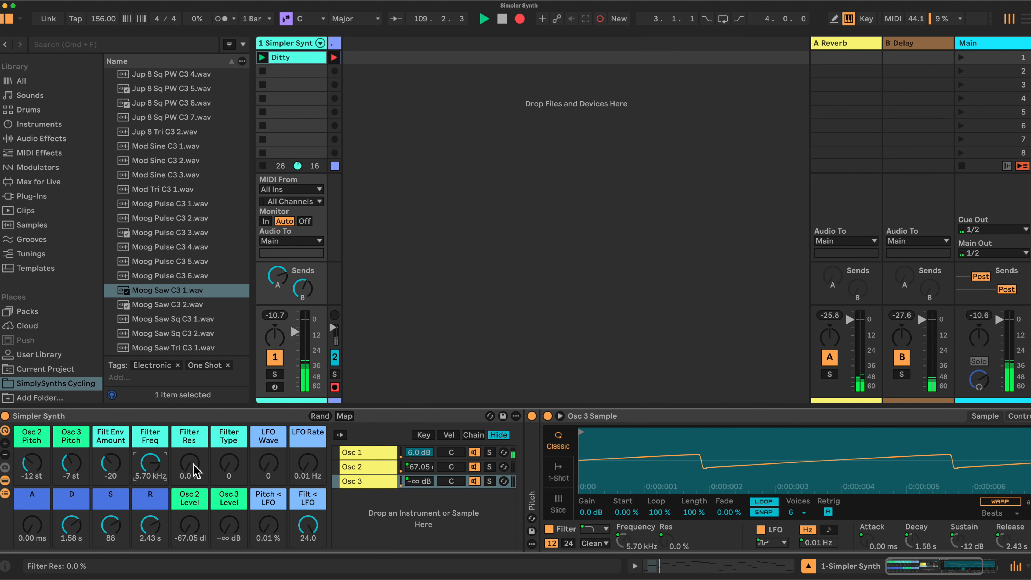
Step: Set Osc 2 to 6.0 dB and 0 st, Osc 3 to -6.282 dB and -12 st, and raise the synth track's volume to 0 dB
drag(195, 532, 230, 509)
drag(295, 332, 295, 323)
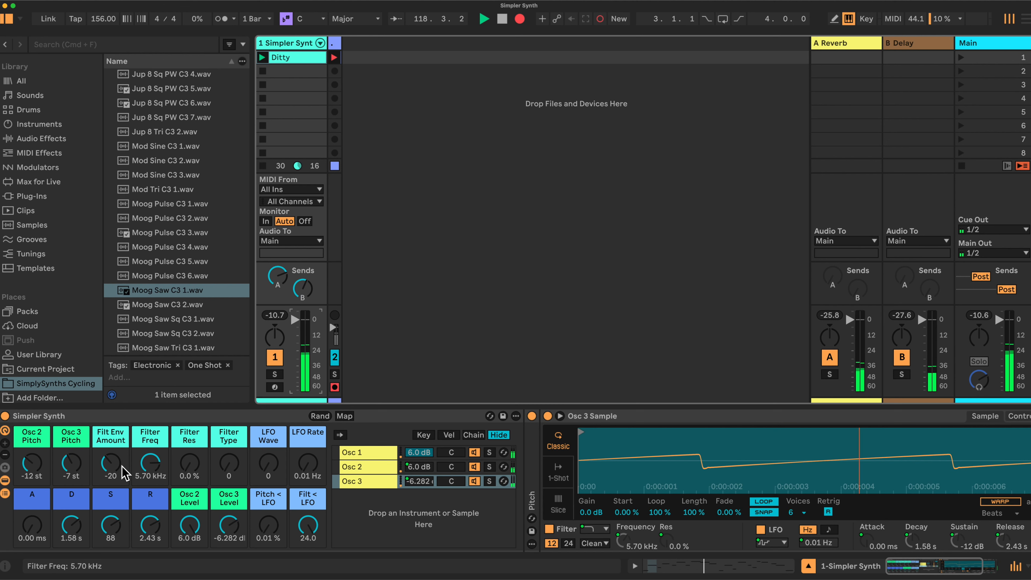
drag(33, 467, 32, 460)
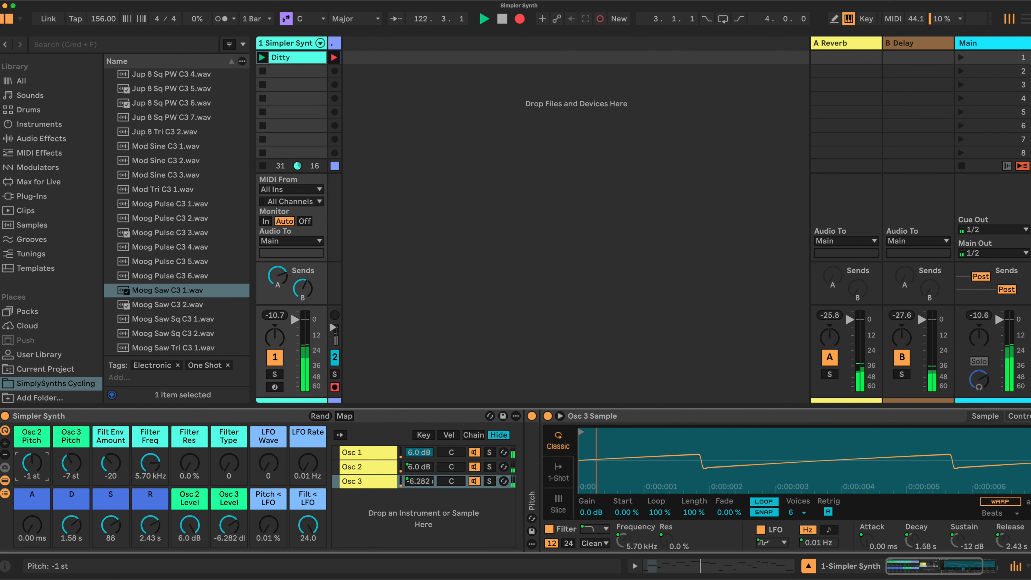
drag(71, 463, 71, 468)
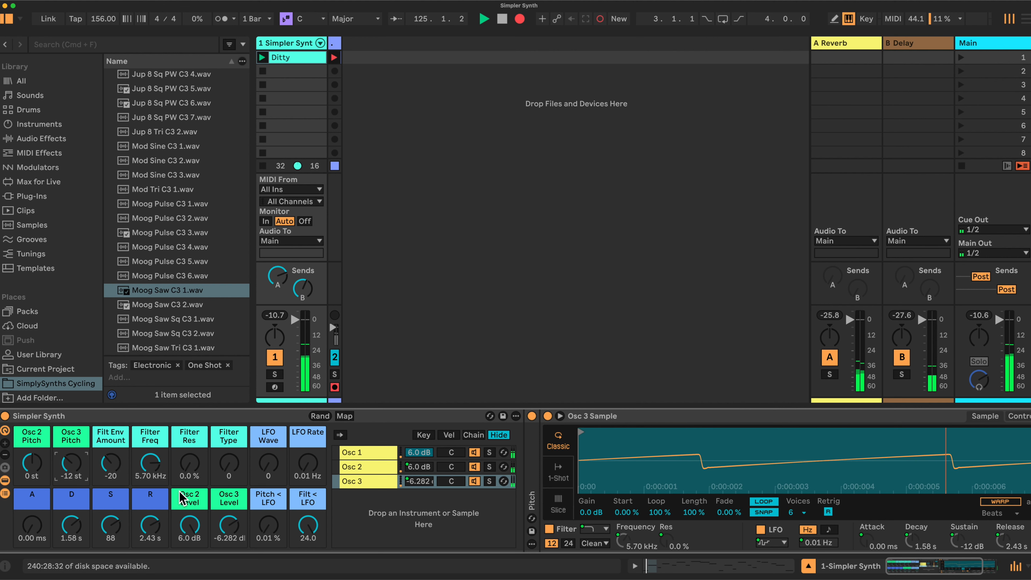
Step: Set the macros Filt Env Amount to 30, Filter Freq to 643 Hz, Filter Res to 62% and LFO Wave to 71
drag(110, 462, 111, 459)
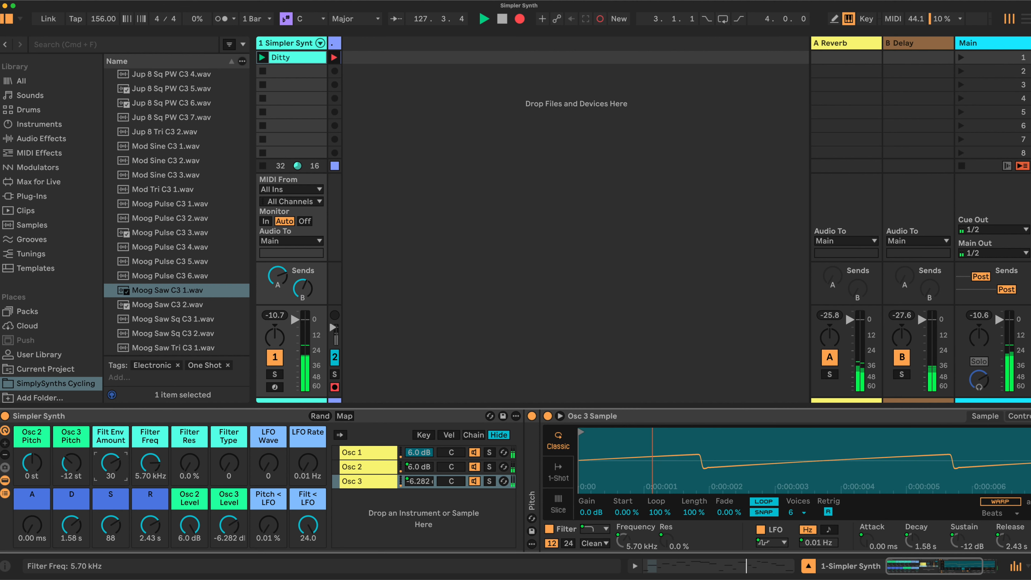
mouse_move(150, 463)
mouse_down()
mouse_move(150, 483)
mouse_move(196, 444)
mouse_move(150, 466)
mouse_up()
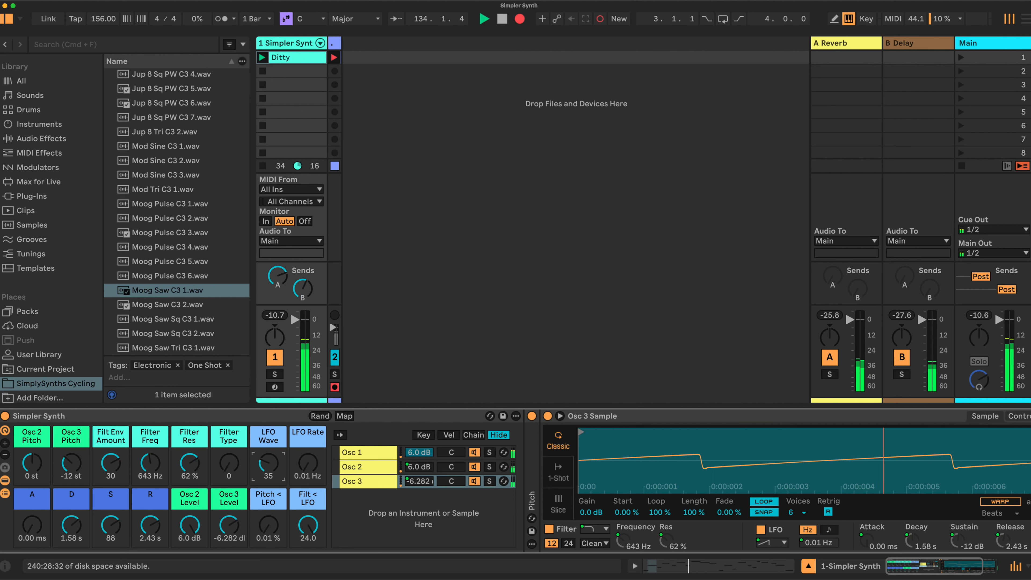
drag(260, 467, 260, 461)
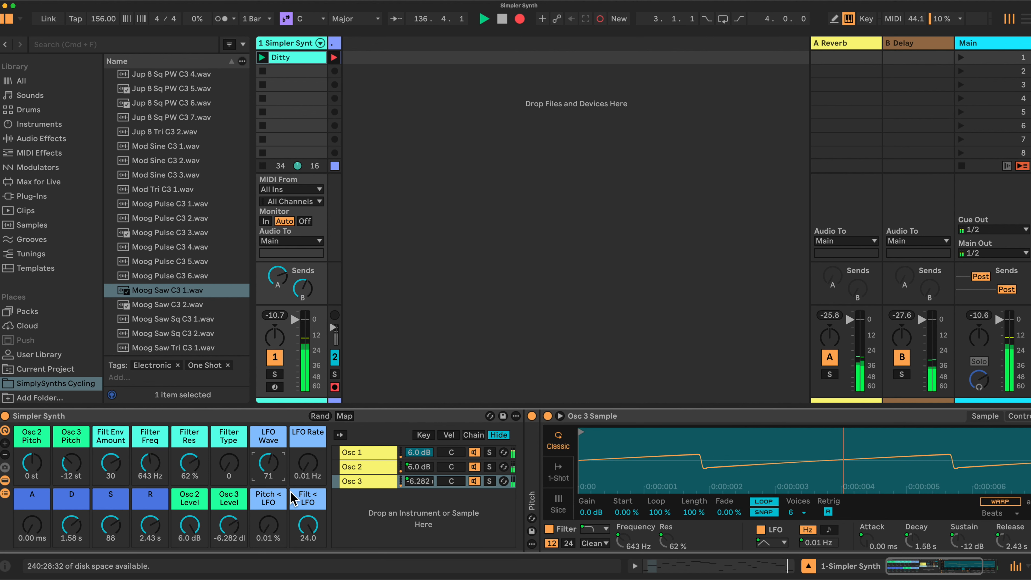
Step: Set the LFO macros to an LFO Rate of 30.0 Hz, Pitch < LFO of 7.17% and Filt < LFO of 17.6
mouse_move(308, 525)
mouse_down()
mouse_move(308, 546)
mouse_move(308, 512)
mouse_up()
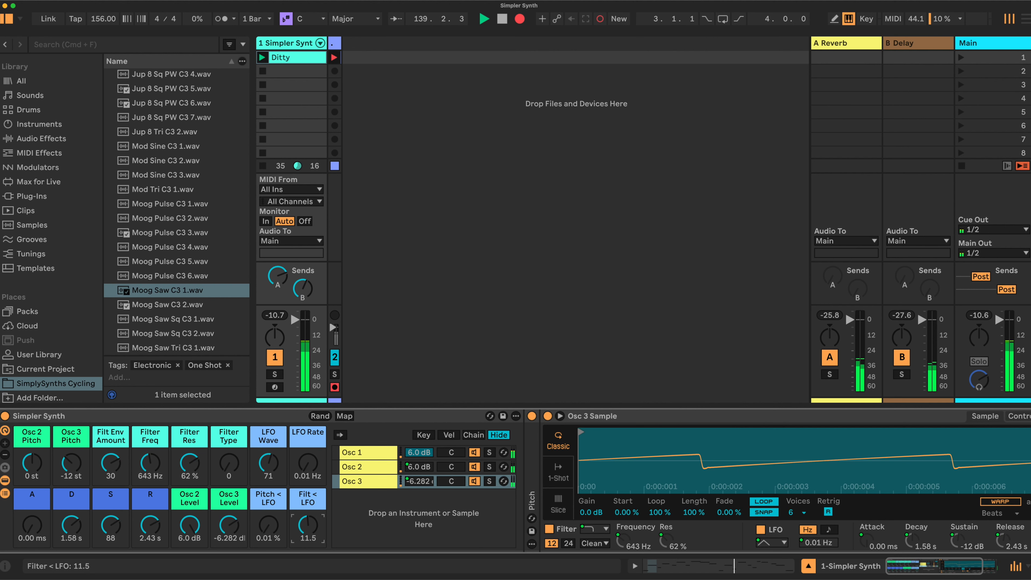
mouse_move(268, 525)
mouse_down()
mouse_move(268, 490)
mouse_move(268, 515)
mouse_up()
drag(308, 463, 307, 436)
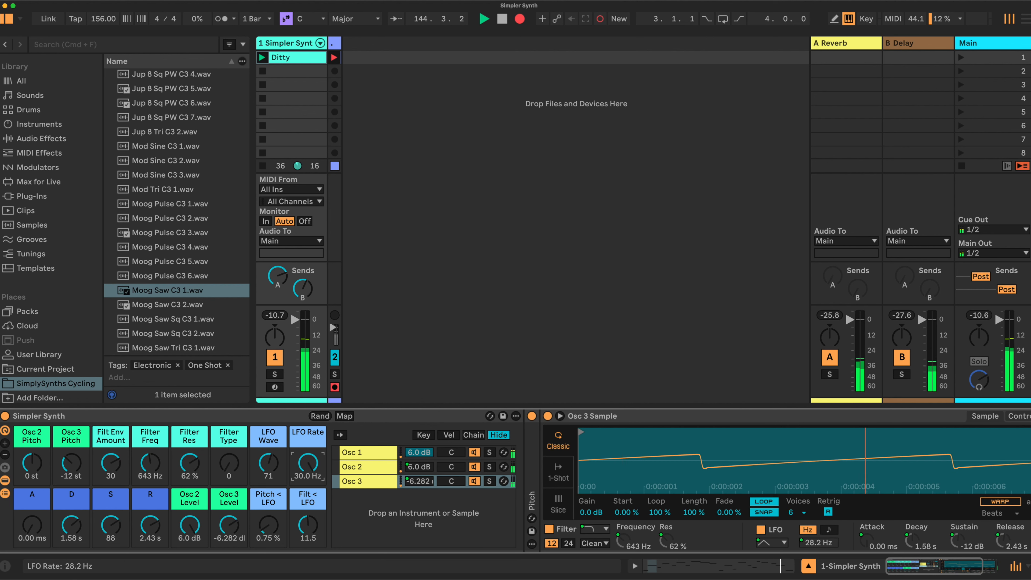
drag(268, 525, 268, 485)
drag(303, 524, 269, 563)
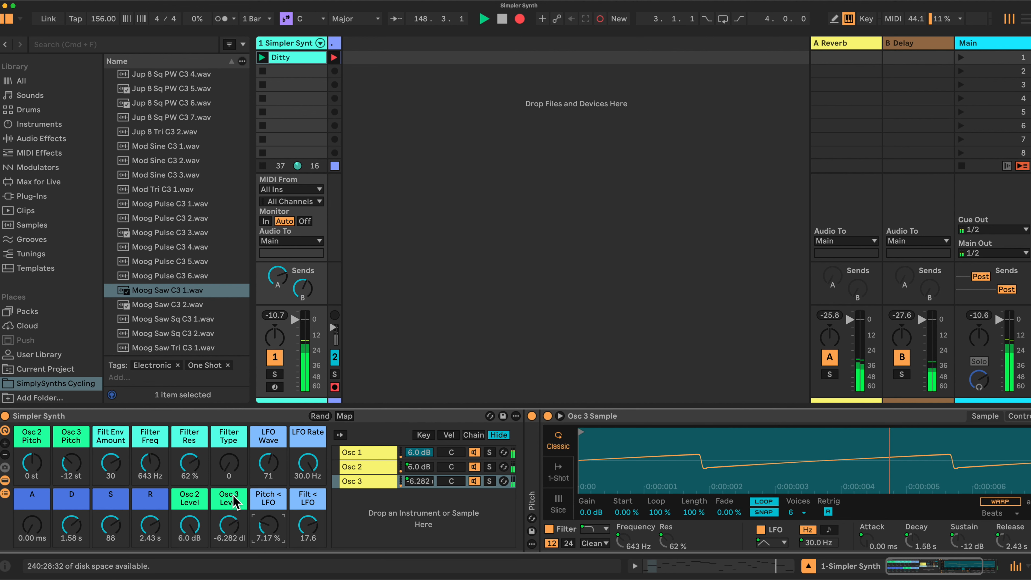
Step: Lower the Filter Freq macro and readjust the LFO Wave and Pitch < LFO macros
drag(148, 466, 148, 483)
drag(269, 463, 311, 495)
drag(268, 526, 269, 540)
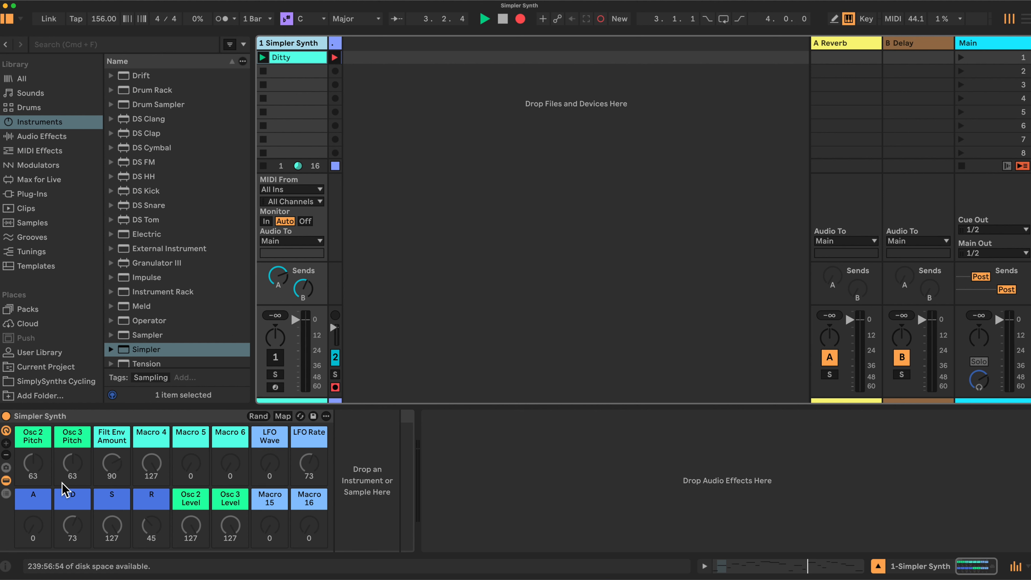
Step: Find the Instrument Rack among the instruments in the browser
click(43, 126)
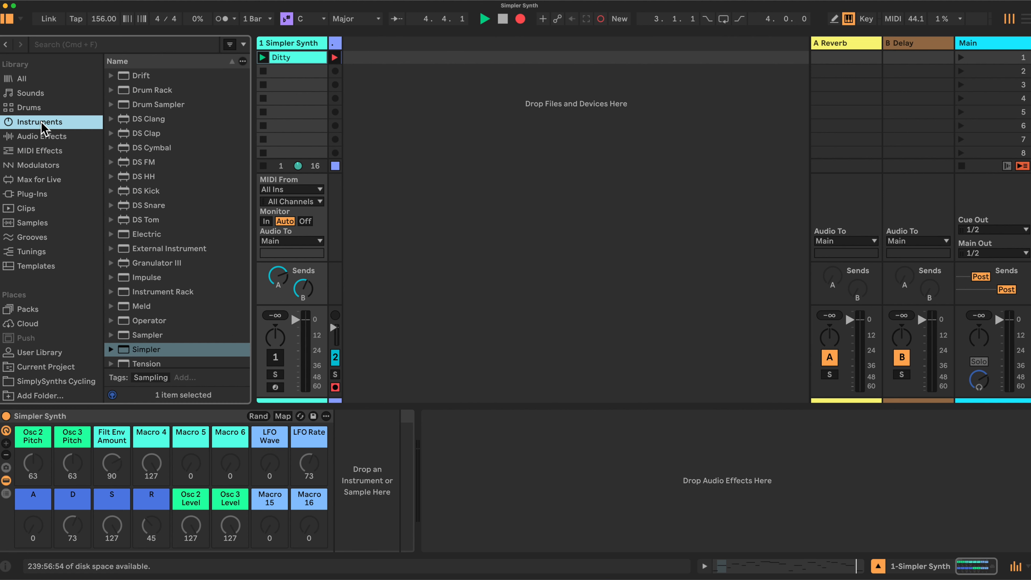
click(165, 293)
mouse_move(166, 296)
mouse_down()
mouse_move(191, 426)
mouse_move(180, 280)
mouse_move(173, 290)
mouse_up()
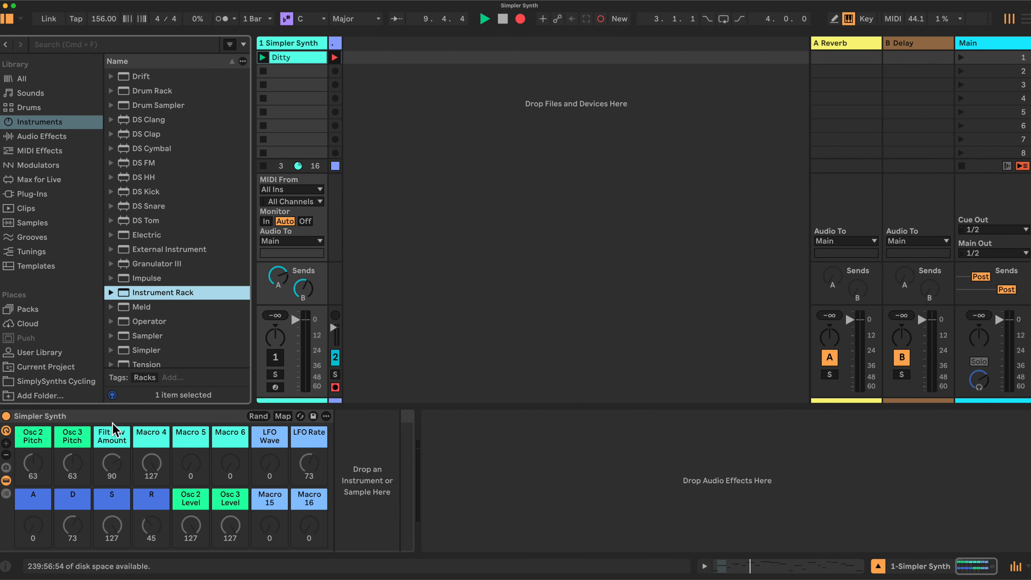
Step: Reduce the Simpler Synth rack's visible macro controls from sixteen to six
click(6, 455)
click(6, 455)
click(6, 454)
click(6, 454)
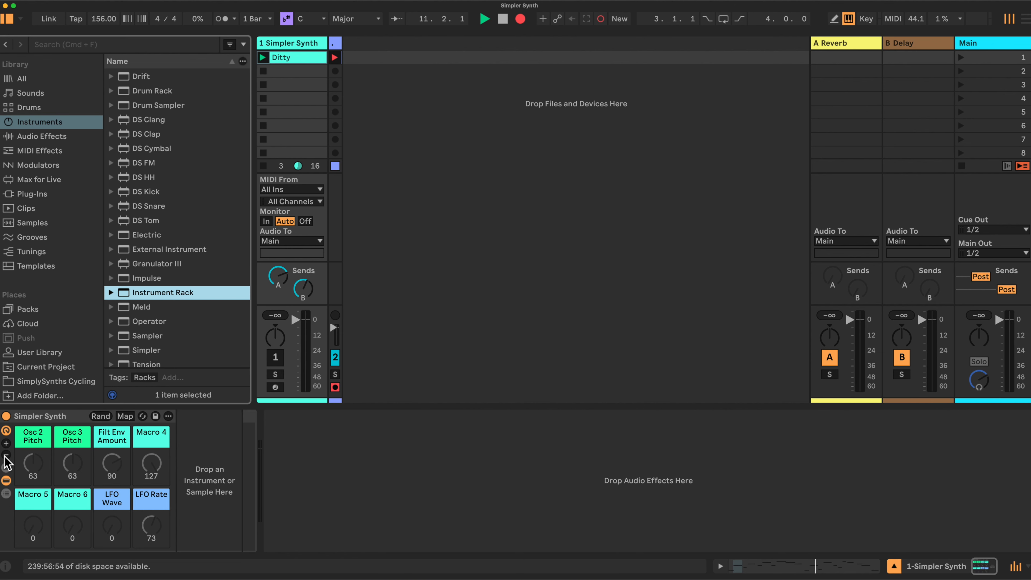
click(6, 455)
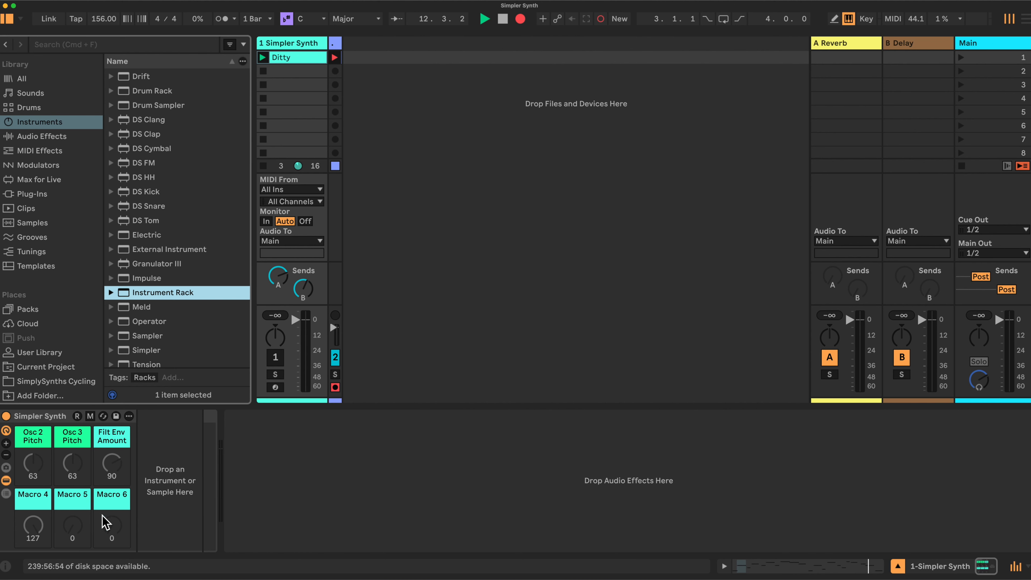
Step: Increase the rack's visible macro controls back to sixteen
click(6, 444)
click(6, 444)
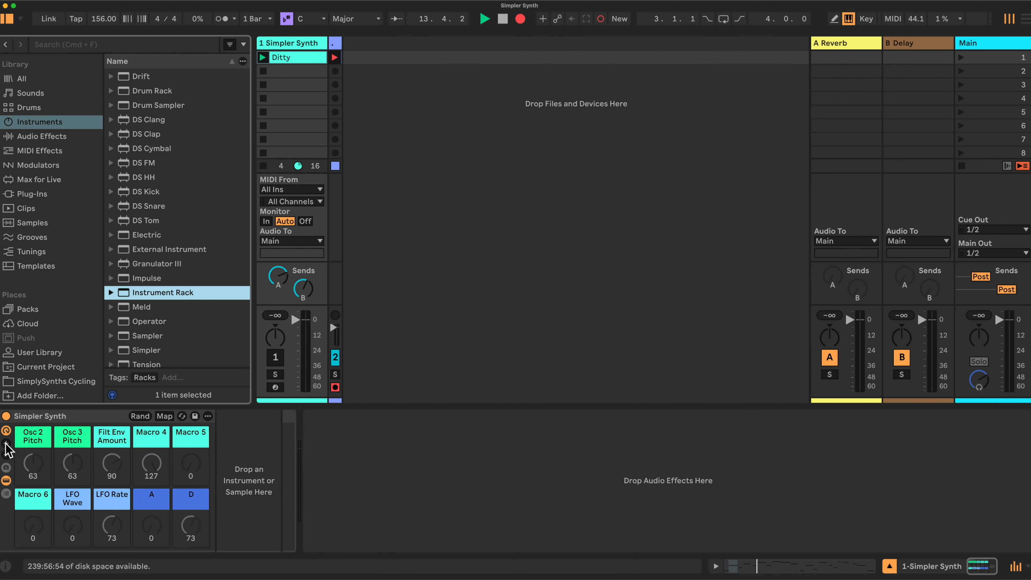
click(6, 443)
click(6, 443)
click(6, 443)
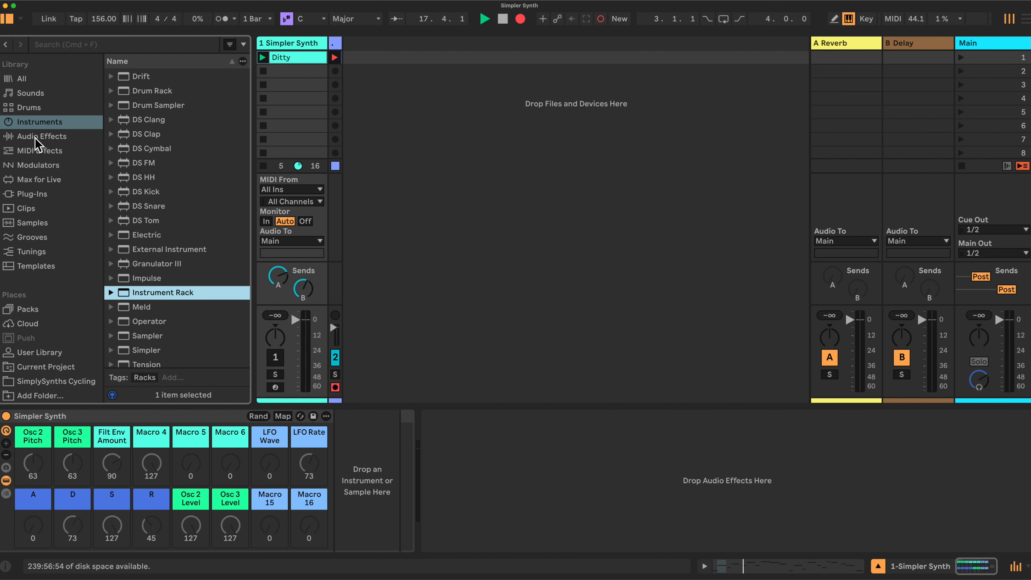
Step: Add the Pitch MIDI effect to the empty Simpler Synth rack and place a Simpler after it
click(35, 151)
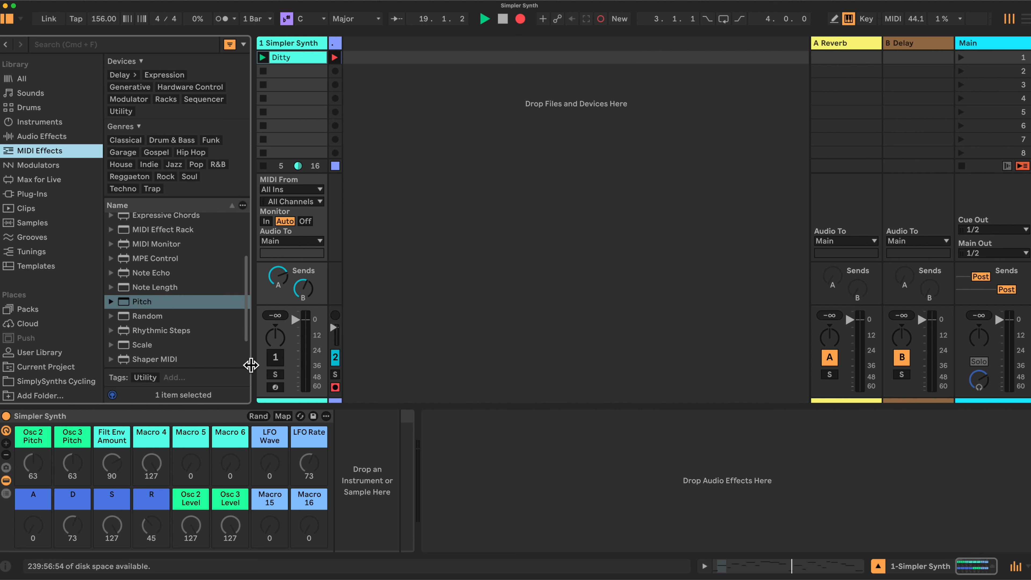
drag(143, 308, 349, 470)
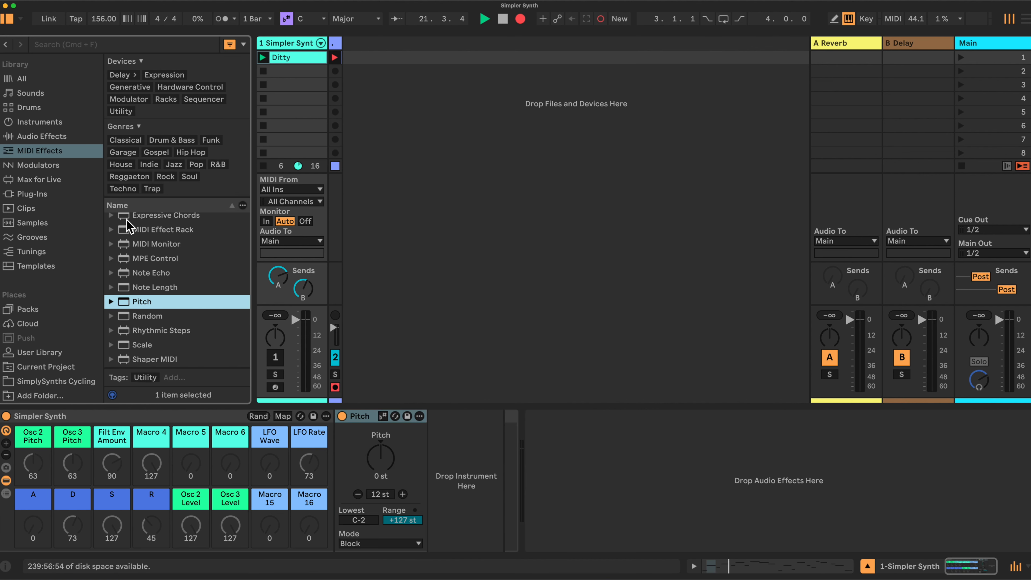
click(34, 122)
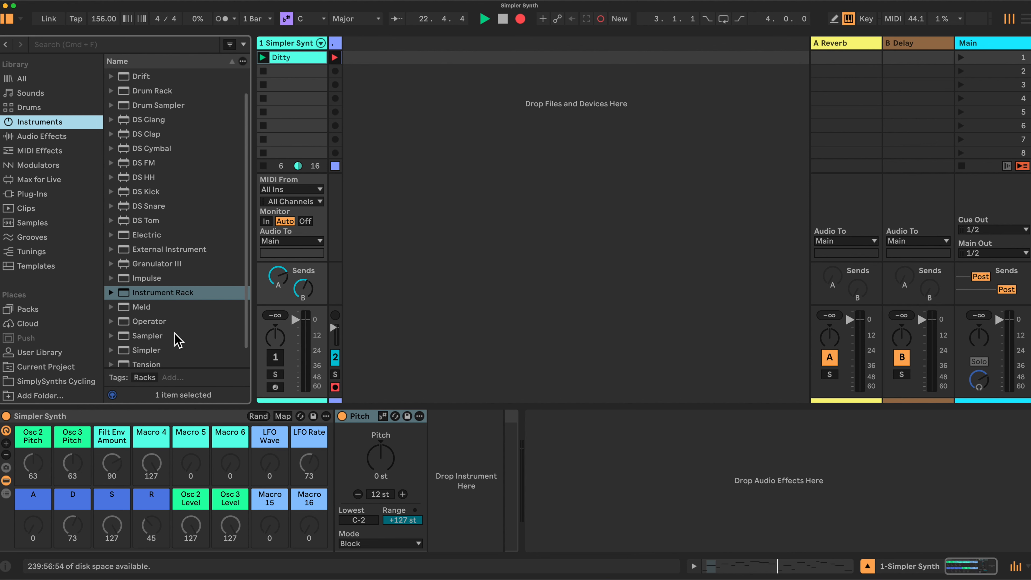
scroll(174, 325, down, 2)
drag(142, 331, 432, 473)
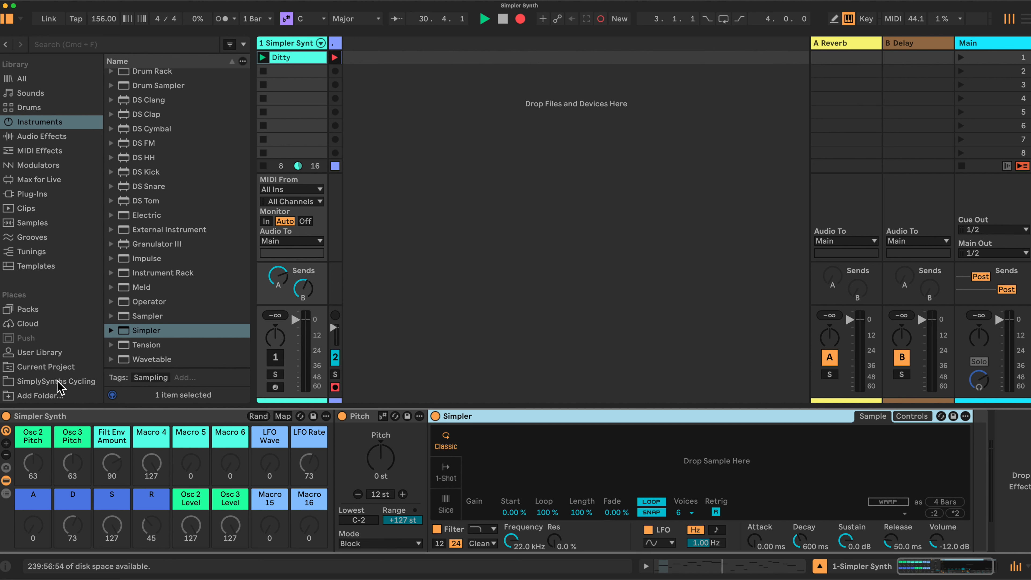
Step: Load Moog Saw C3 1.wav from the SimplySynths Cycling folder into the Simpler and turn on sample looping
click(47, 382)
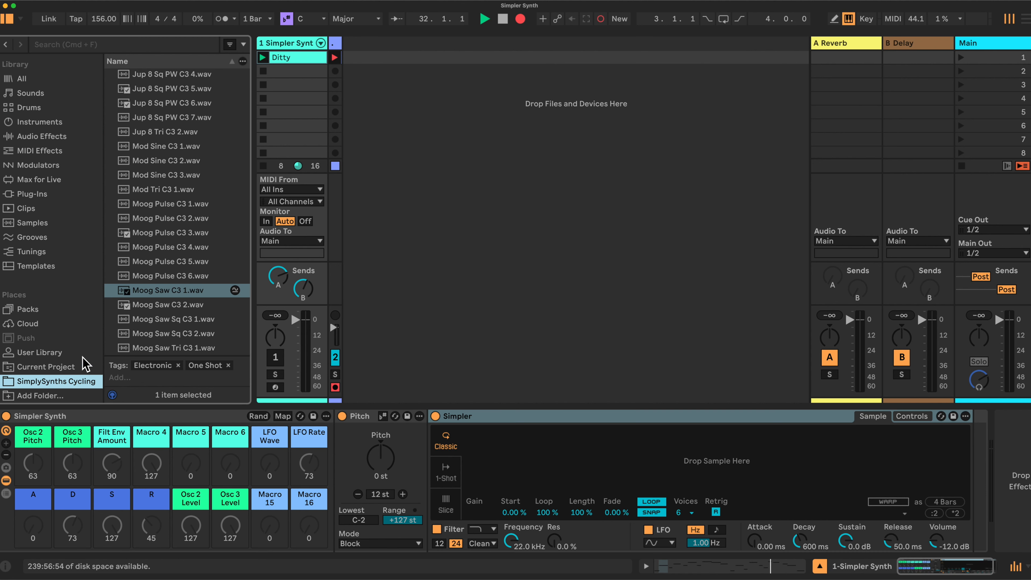
scroll(128, 312, down, 1)
drag(150, 289, 540, 461)
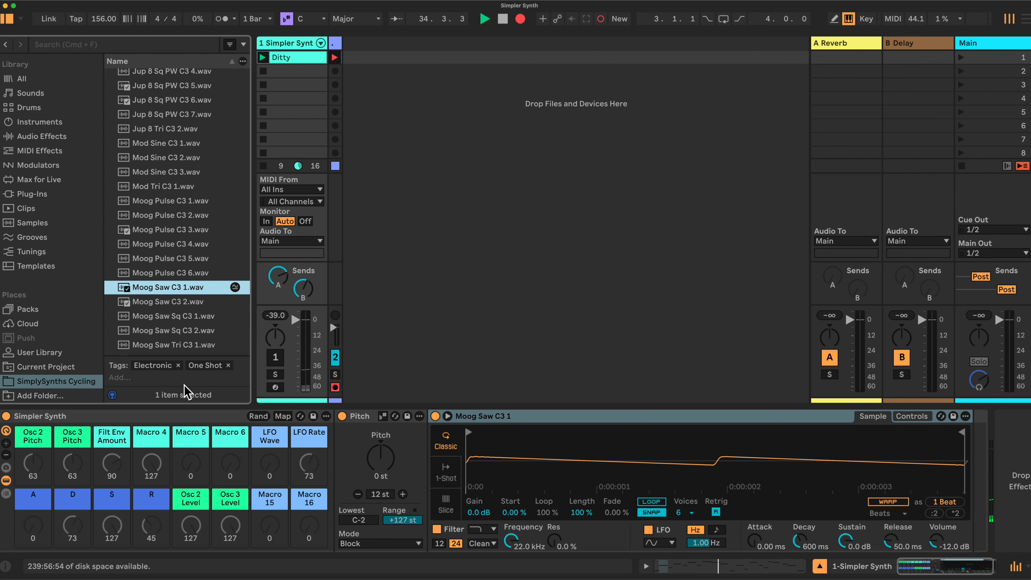
click(29, 122)
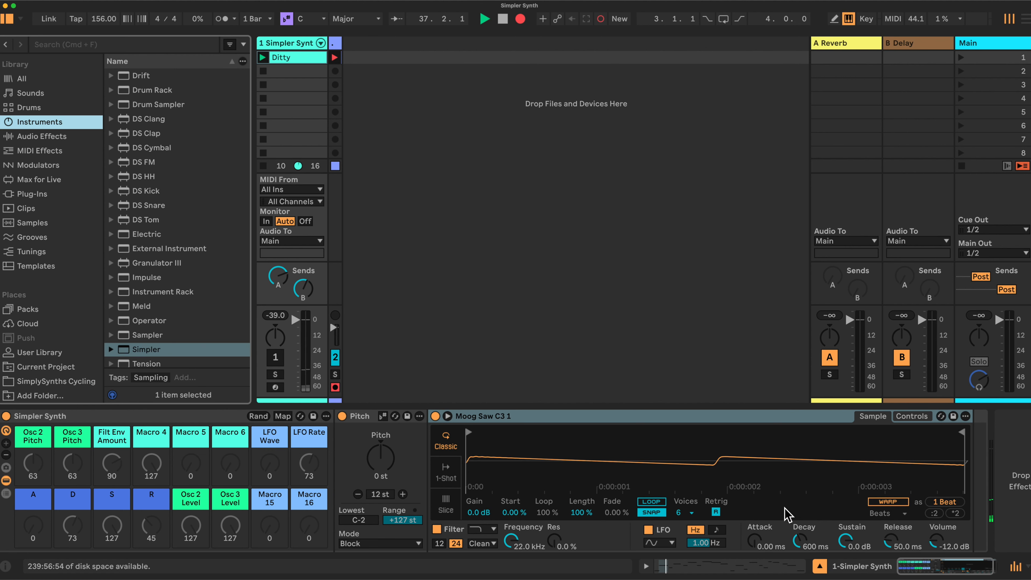
click(653, 503)
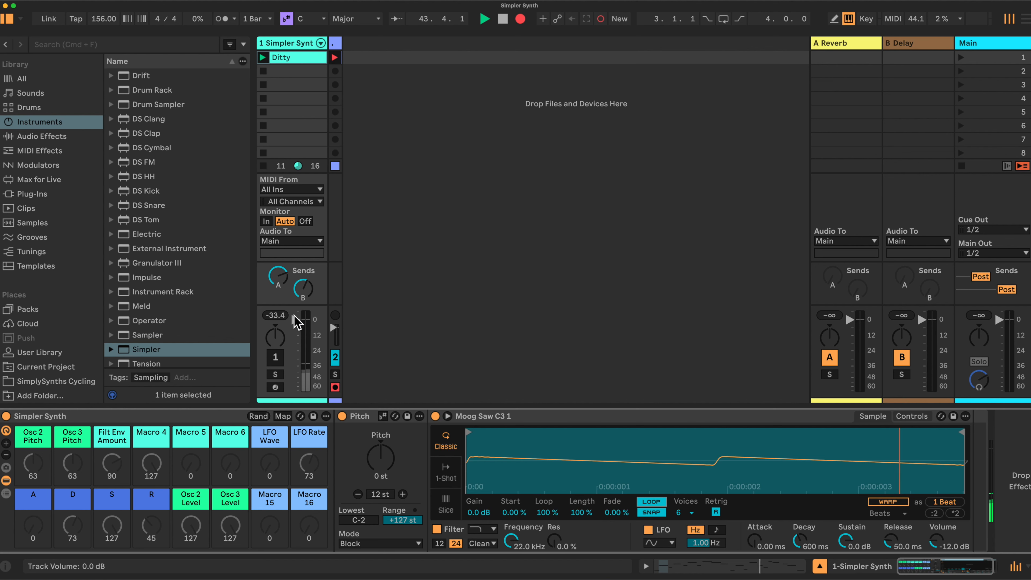
Step: Briefly activate the synth track to audition the looped saw, and mute it again
click(280, 355)
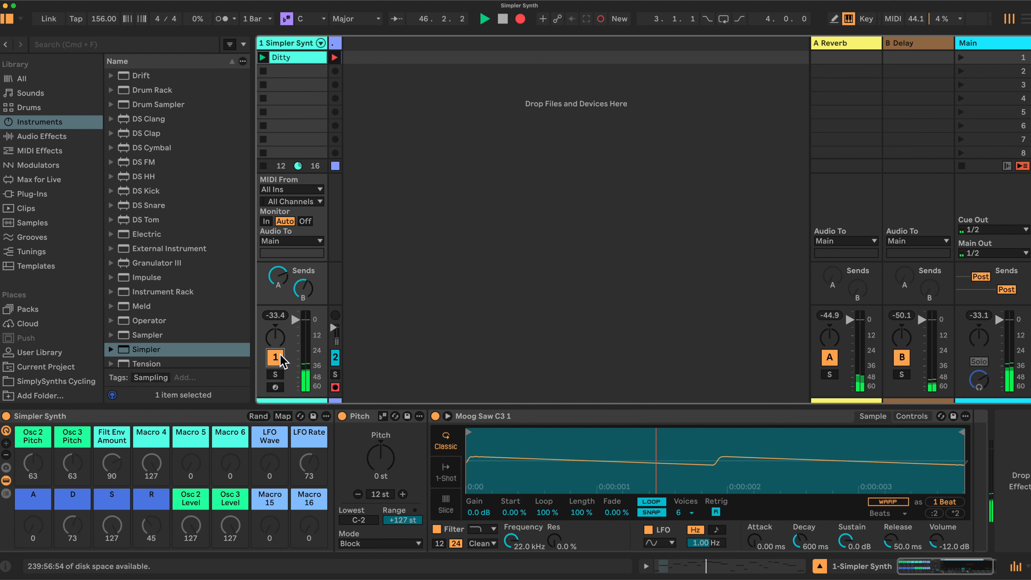
click(281, 356)
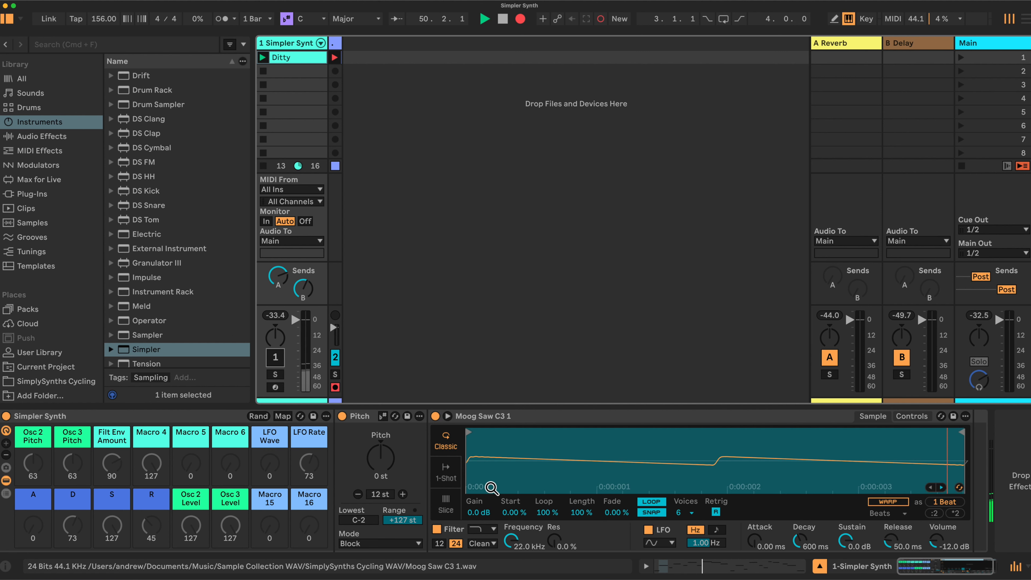
Step: Map the Simpler's filter frequency, resonance and filter type to Macro 4, Macro 5 and Macro 6
click(283, 416)
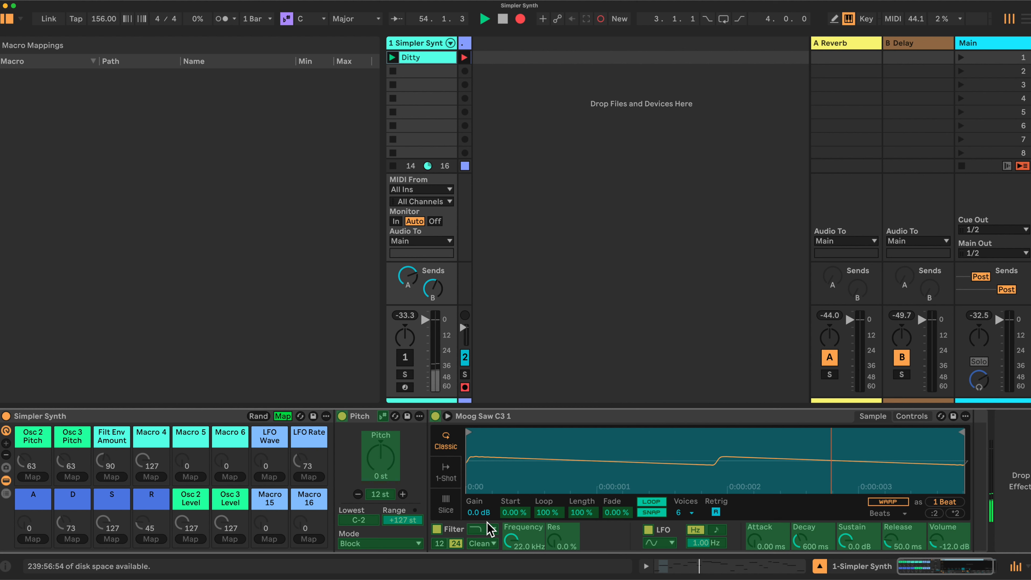
click(511, 540)
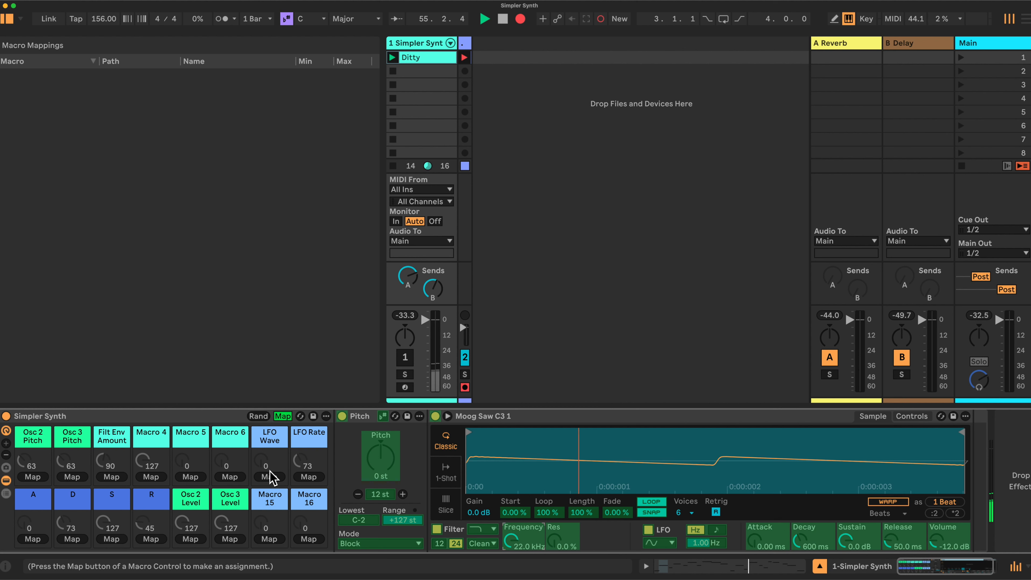
click(151, 477)
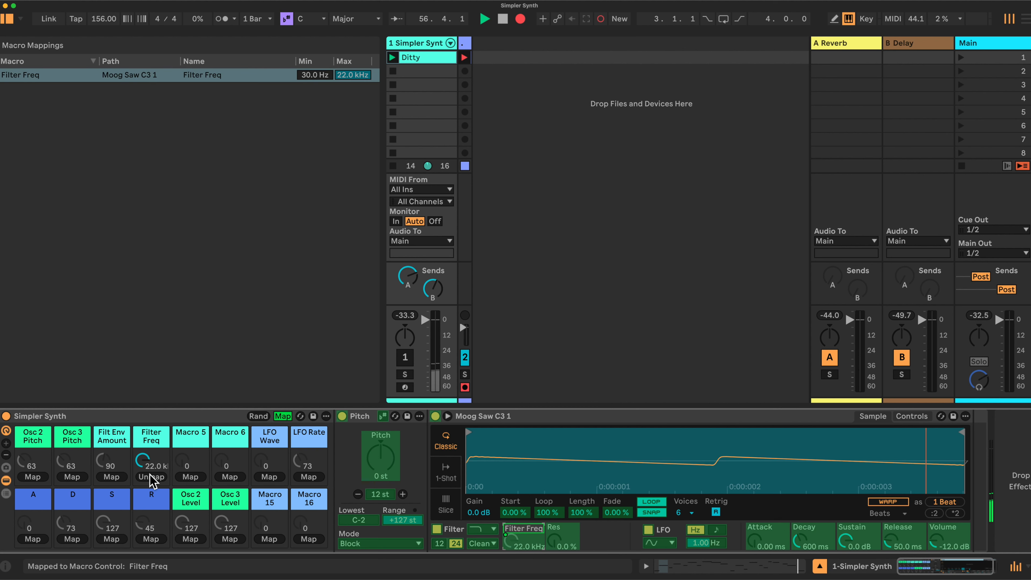
click(549, 546)
click(187, 475)
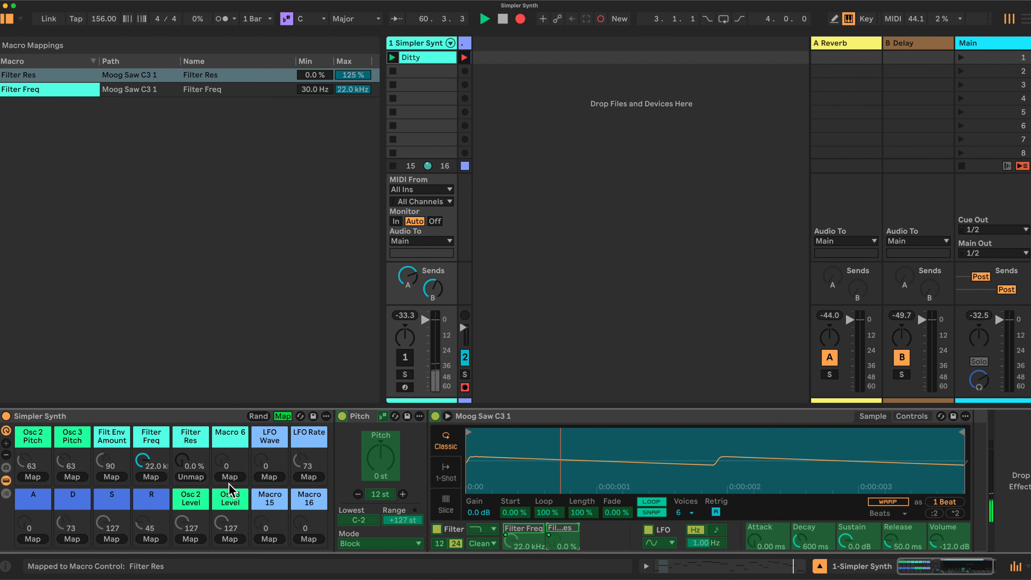
click(482, 529)
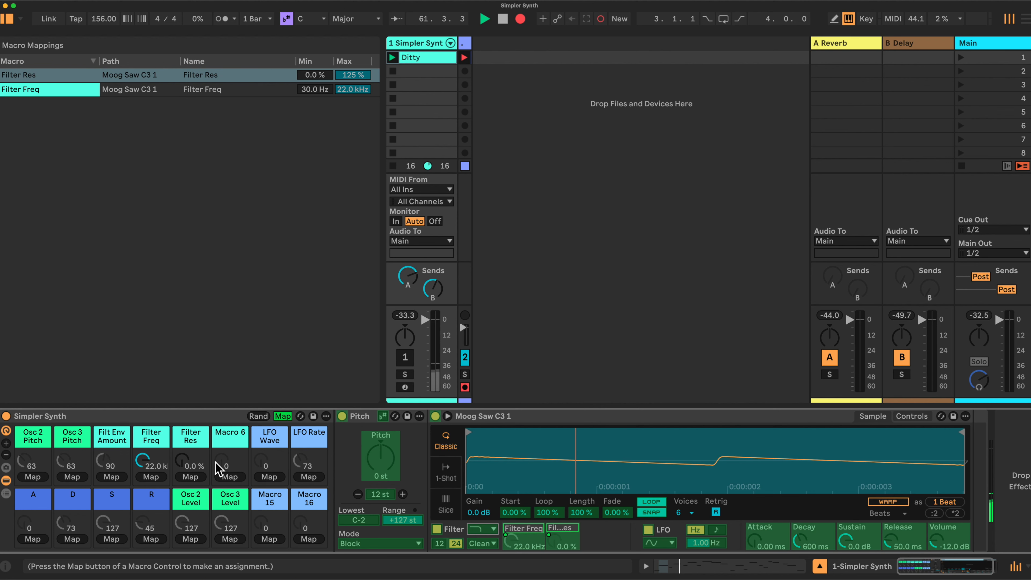
click(229, 477)
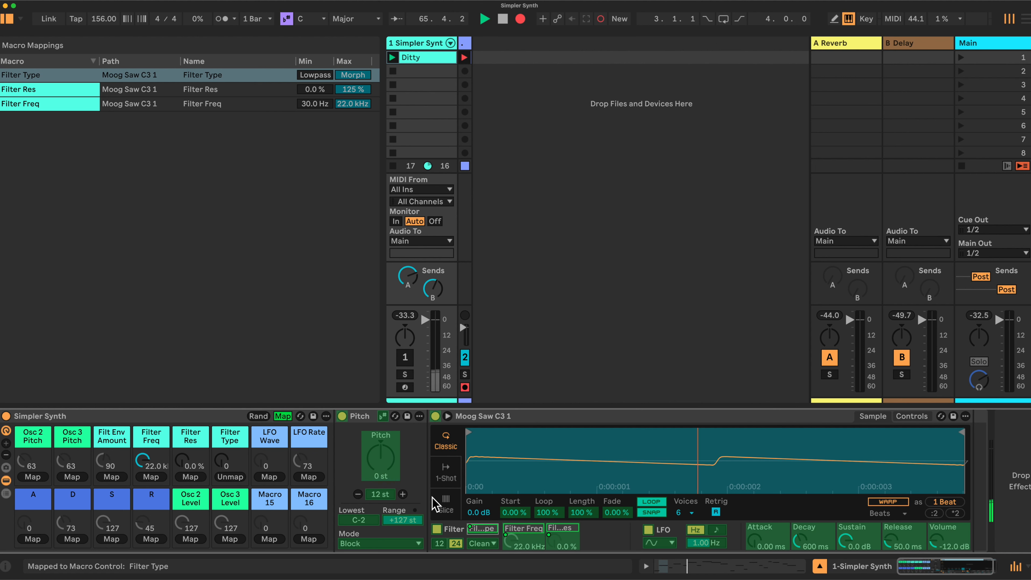
Step: Map the Simpler's volume envelope attack, decay, sustain and release to the A, D, S and R macros
click(766, 536)
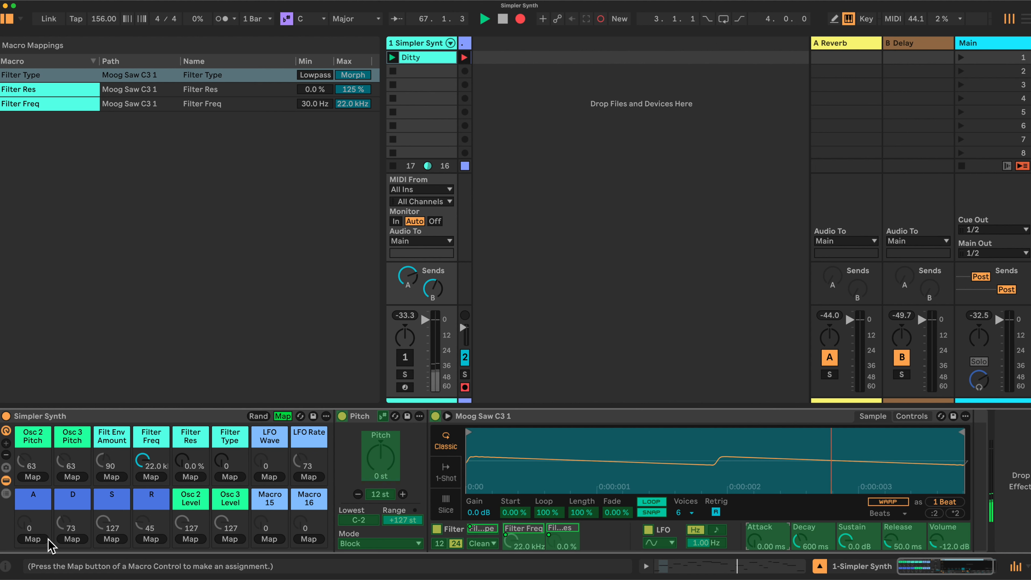
click(34, 539)
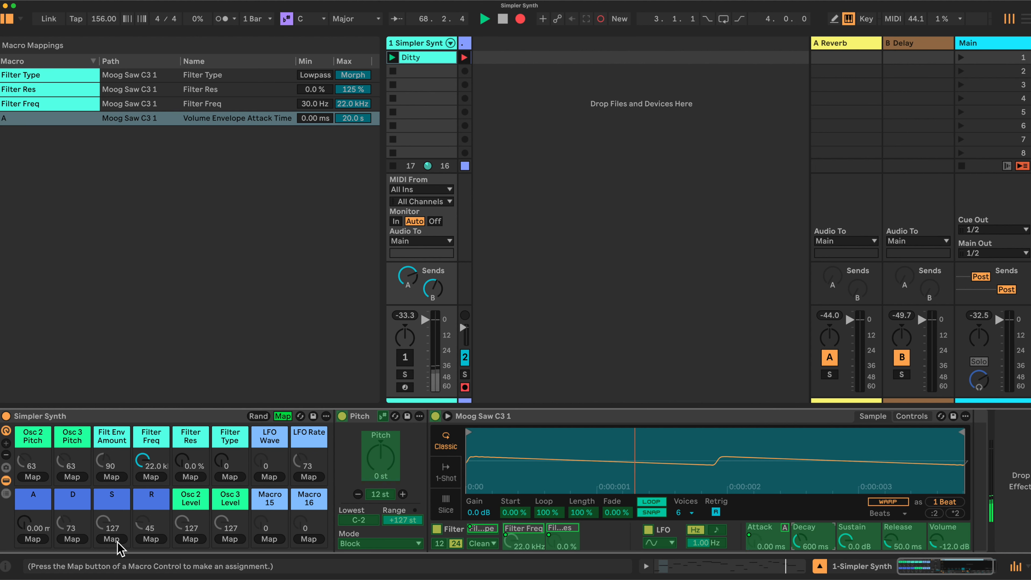
click(72, 539)
click(855, 540)
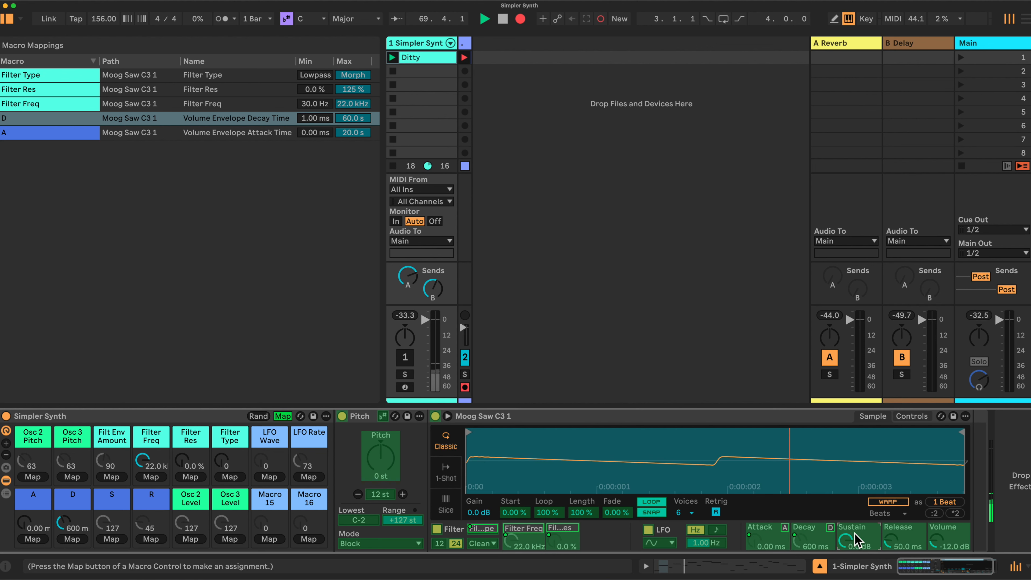
click(111, 539)
click(903, 541)
click(148, 537)
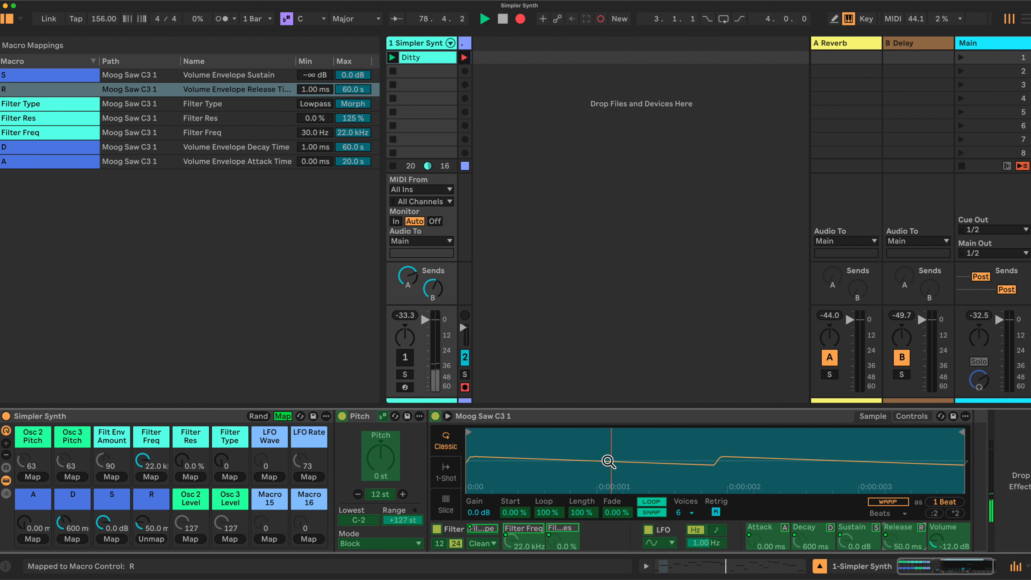
Step: Show the Simpler's detailed controls and map its LFO waveform and rate to the LFO Wave and LFO Rate macros
click(912, 416)
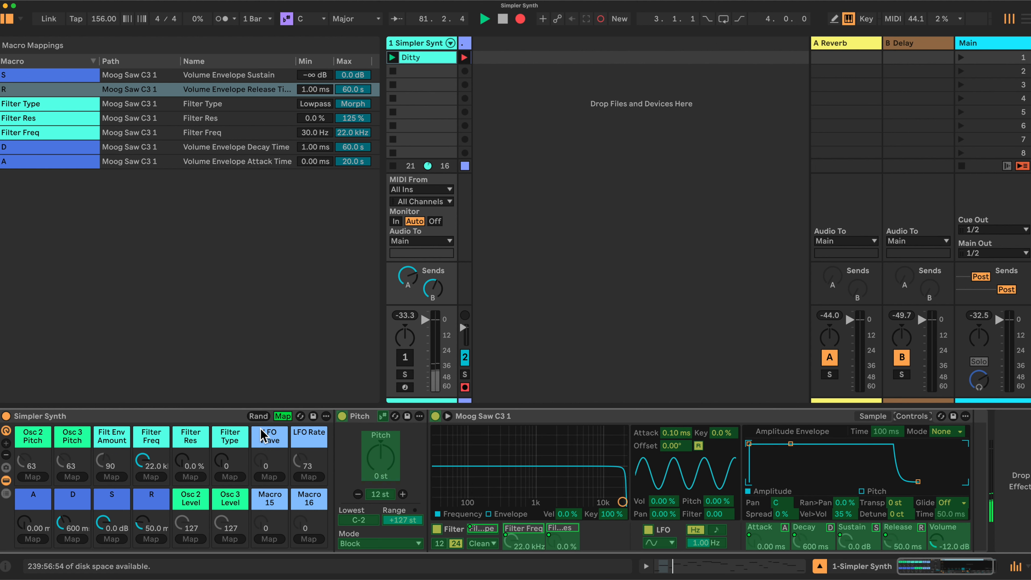
click(659, 543)
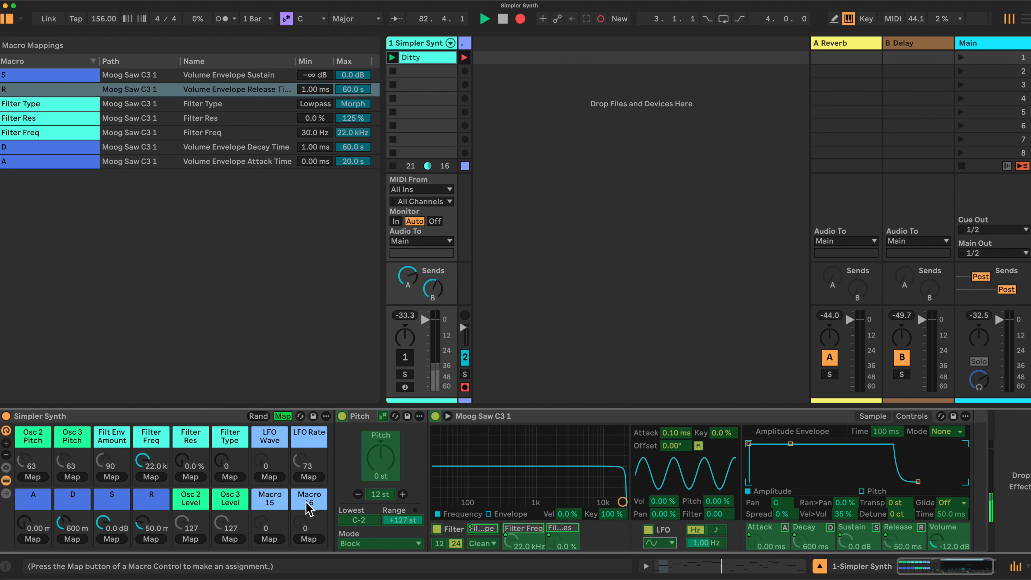
click(276, 478)
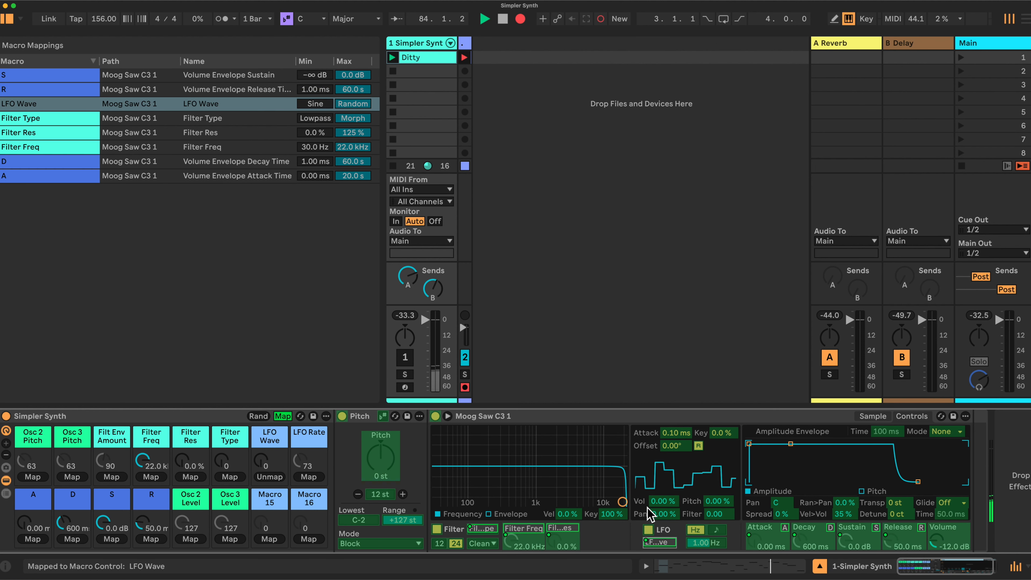
click(701, 545)
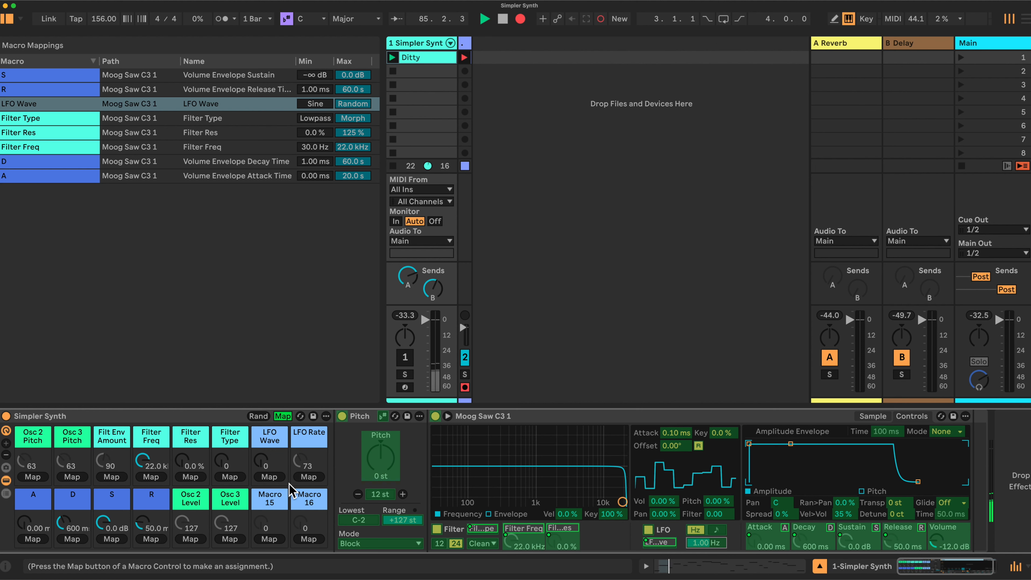
click(308, 476)
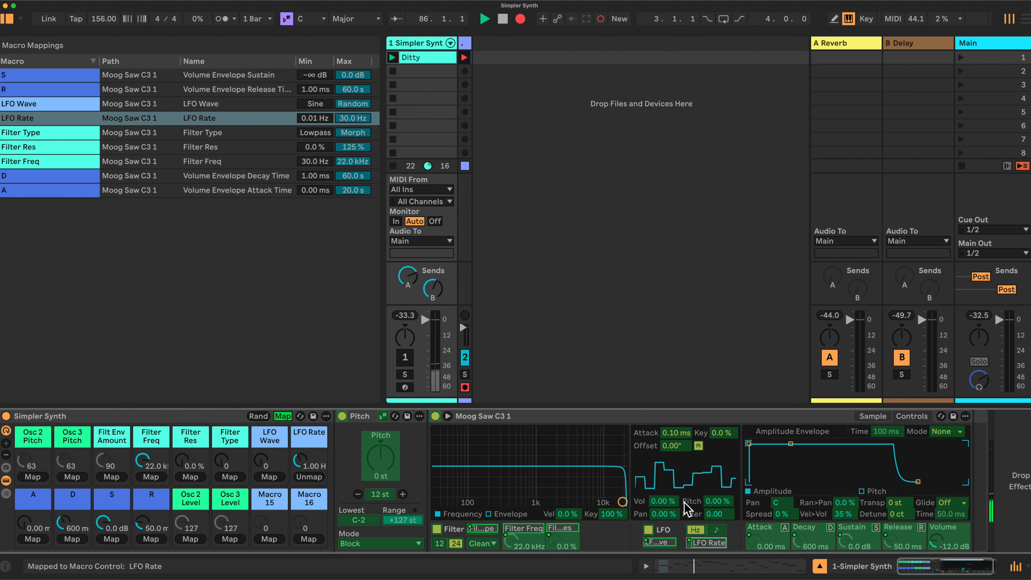
Step: Map the Simpler's LFO pitch amount to Macro 15 and its LFO filter amount to Macro 16
click(718, 503)
click(269, 539)
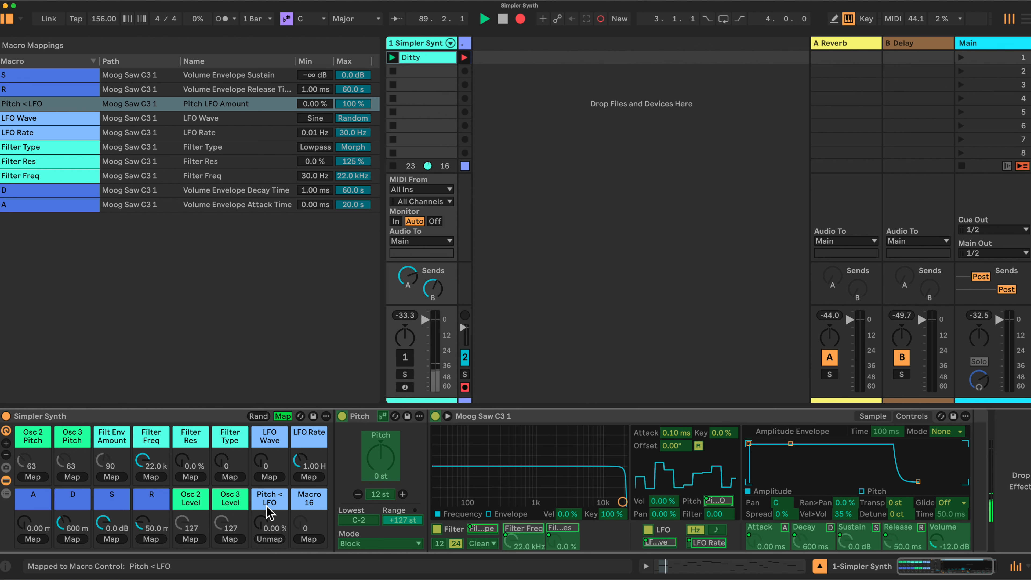
click(722, 513)
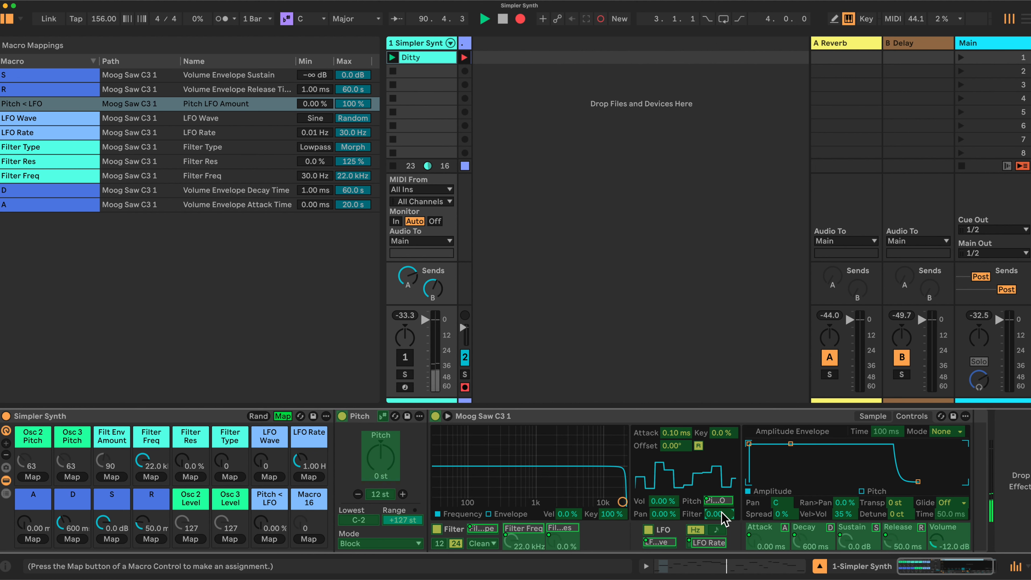
click(310, 539)
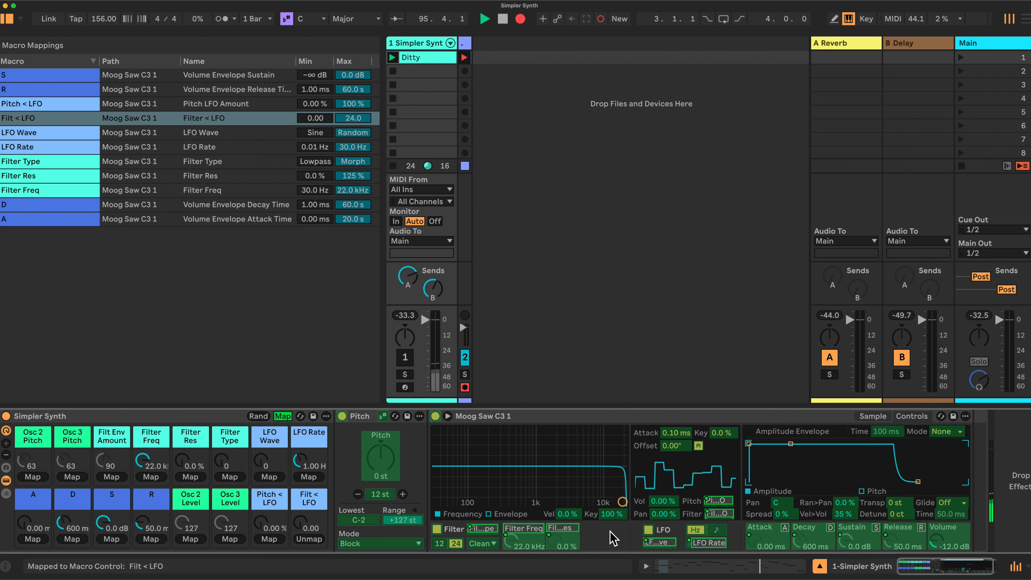
Step: Map the filter envelope's amount to Filt Env Amount and its attack, decay, sustain and release to A, D, S and R, and exit macro mapping
click(489, 514)
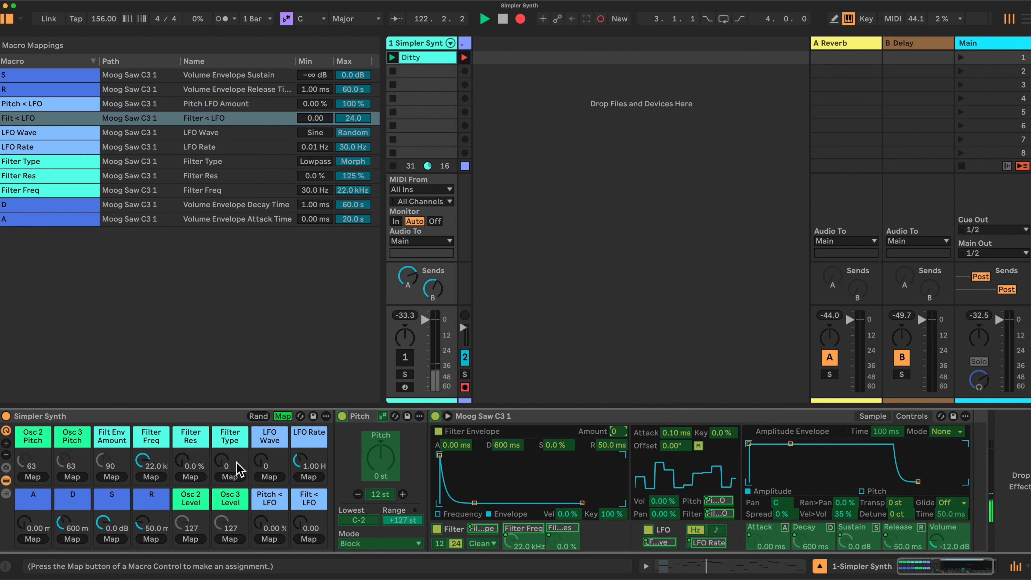
click(113, 478)
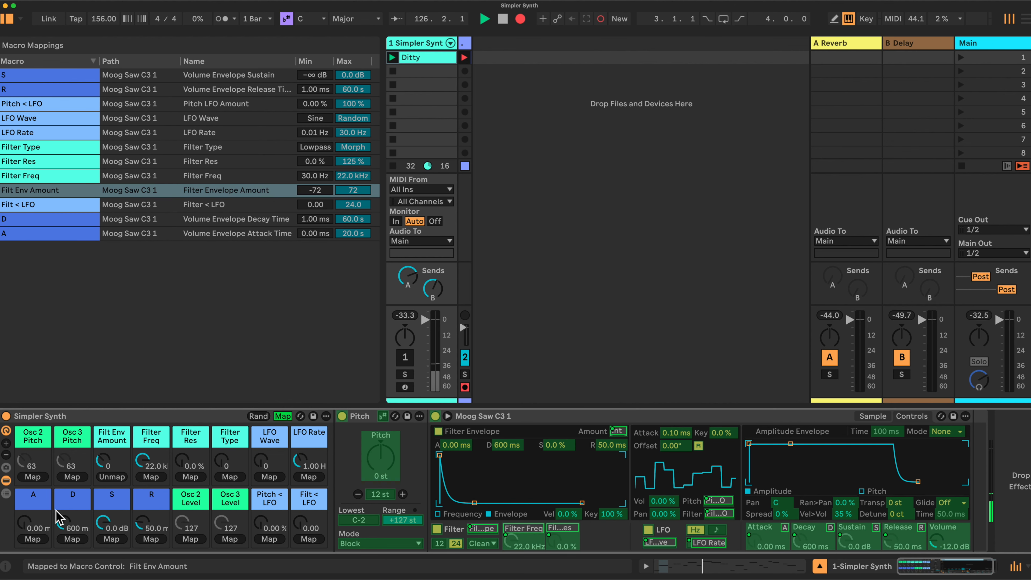
click(456, 444)
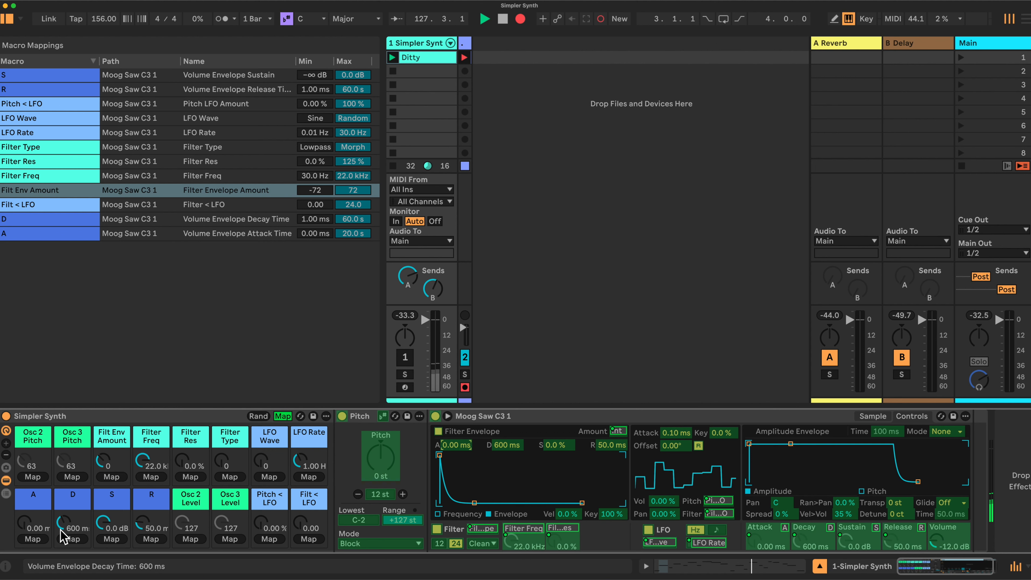
click(29, 539)
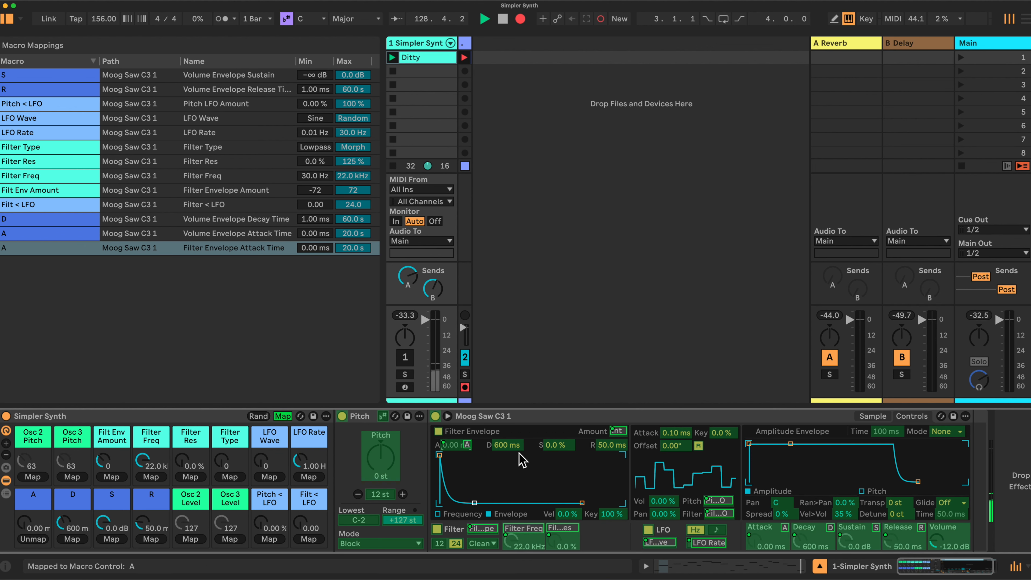
click(73, 539)
click(558, 445)
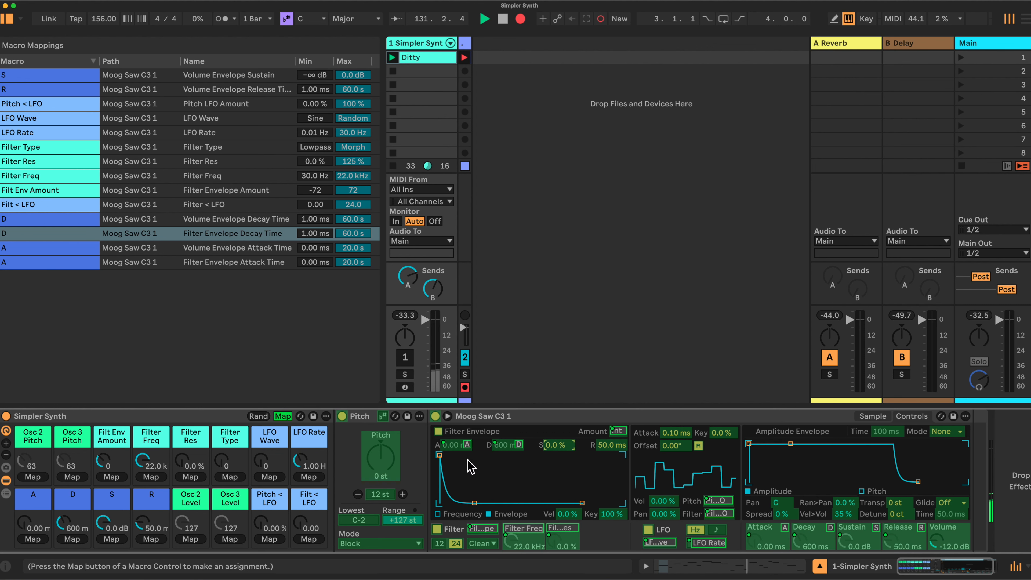
click(111, 539)
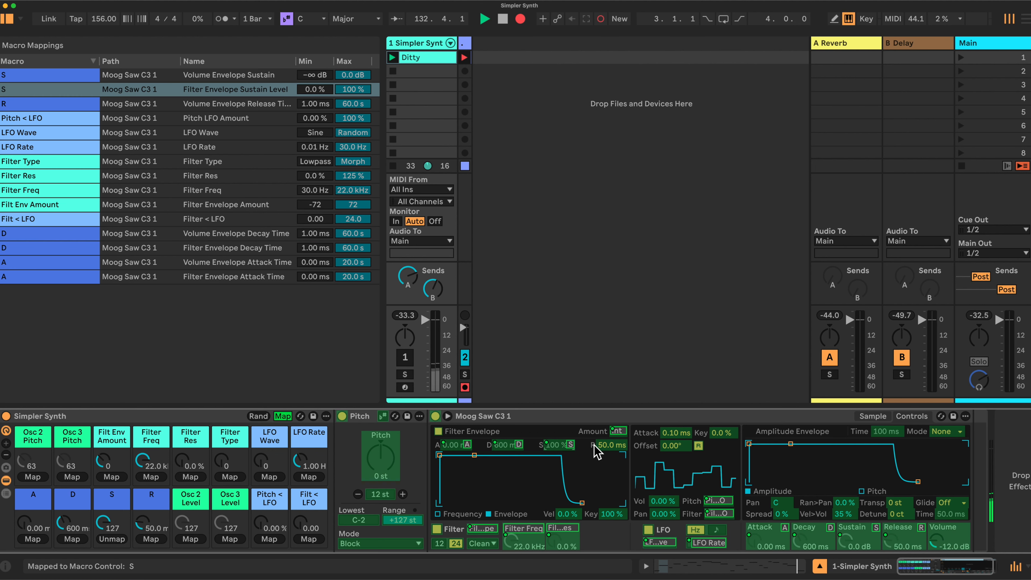
click(606, 445)
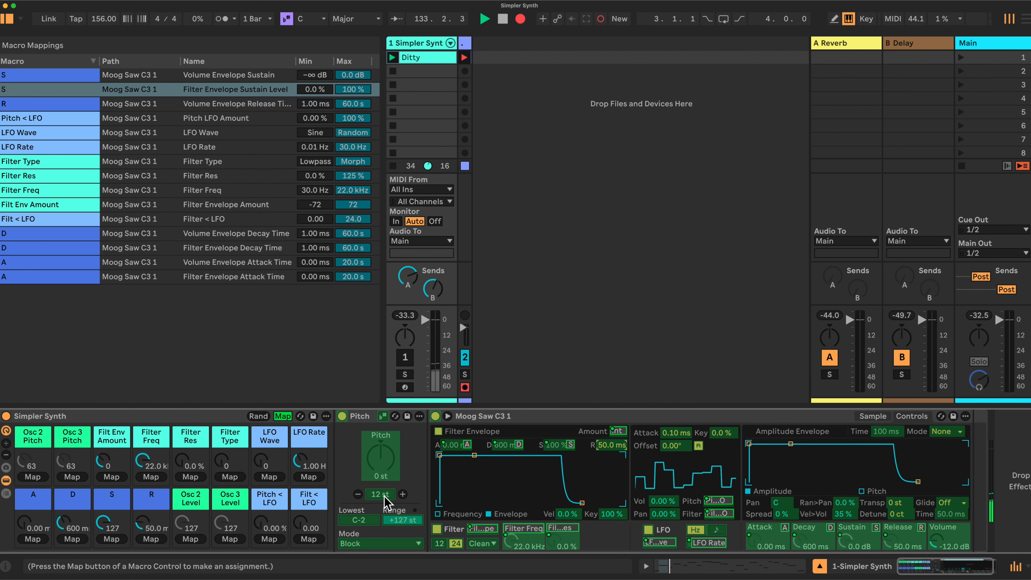
click(151, 539)
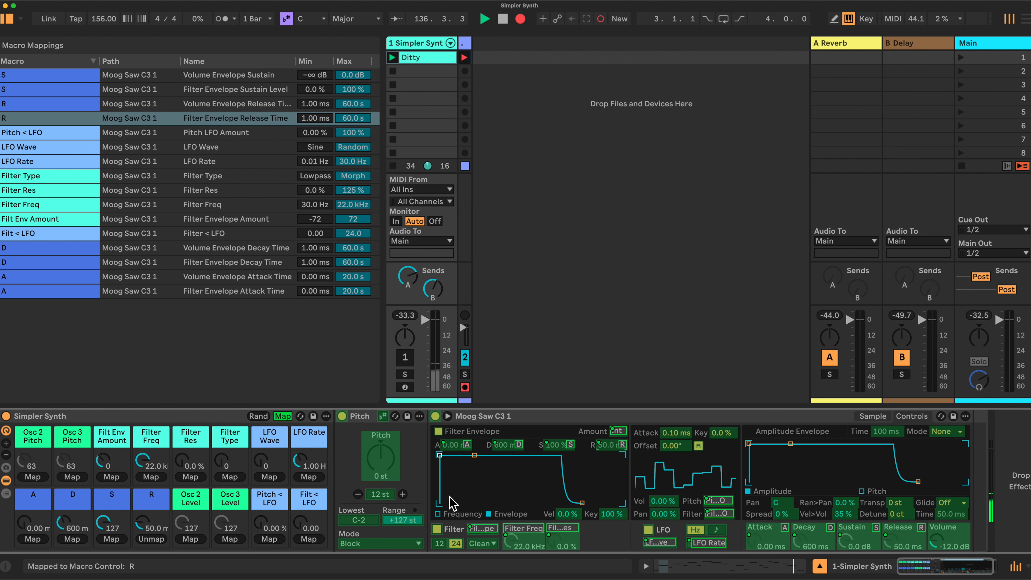
click(283, 416)
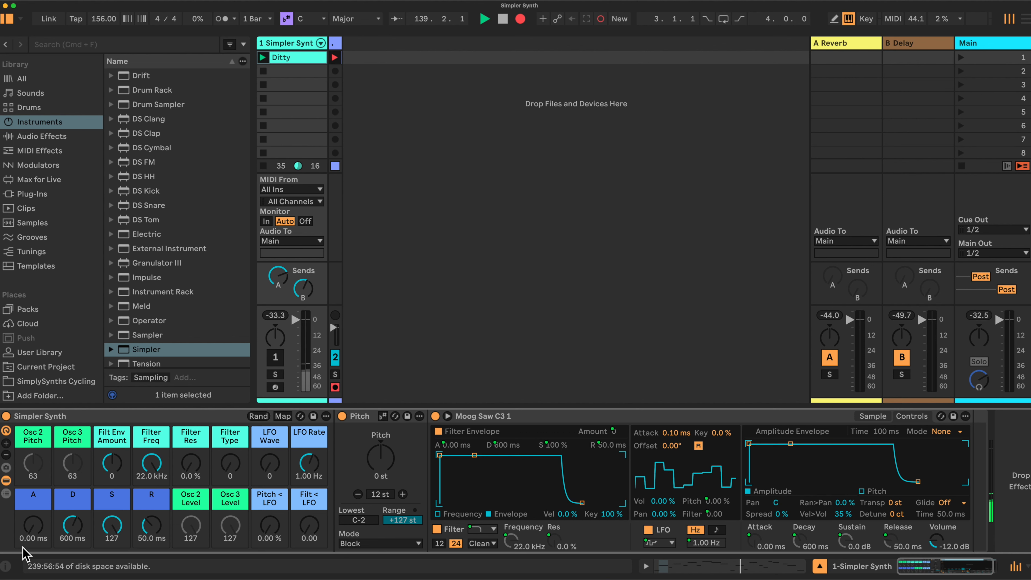
Step: Show the rack's chain list and rename the Simpler device as Osc 1 Sample
click(6, 495)
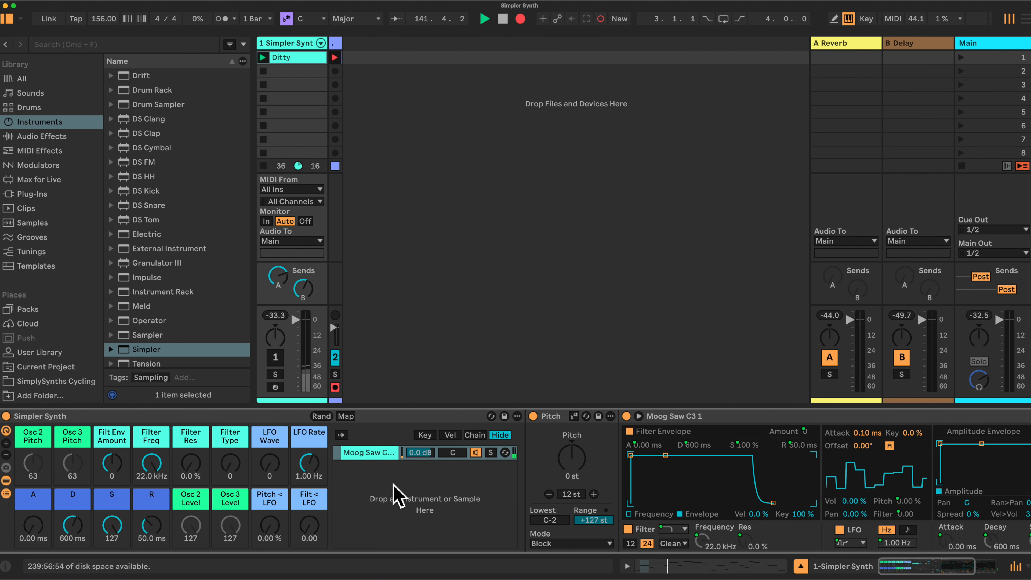
right_click(666, 422)
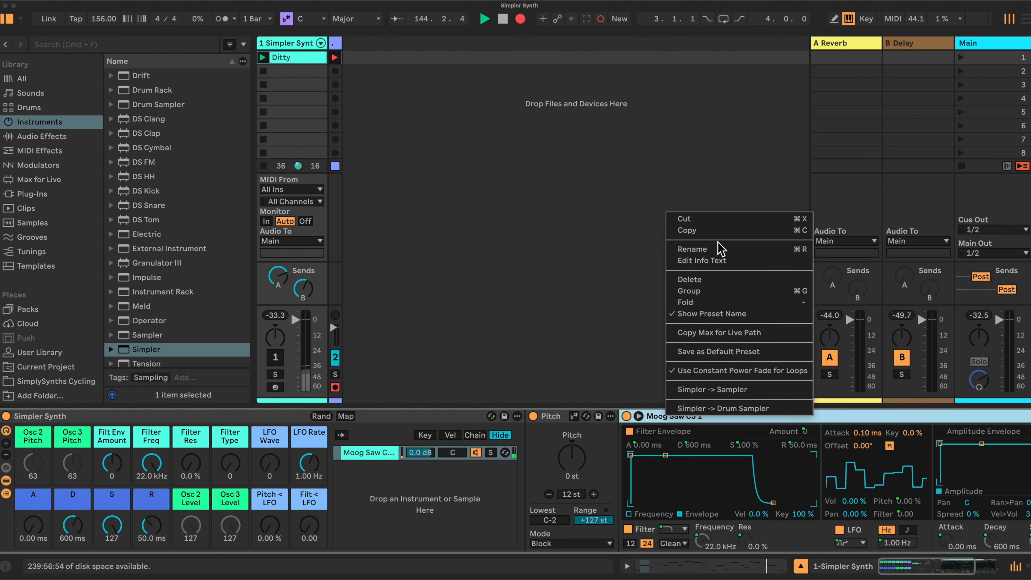
click(711, 252)
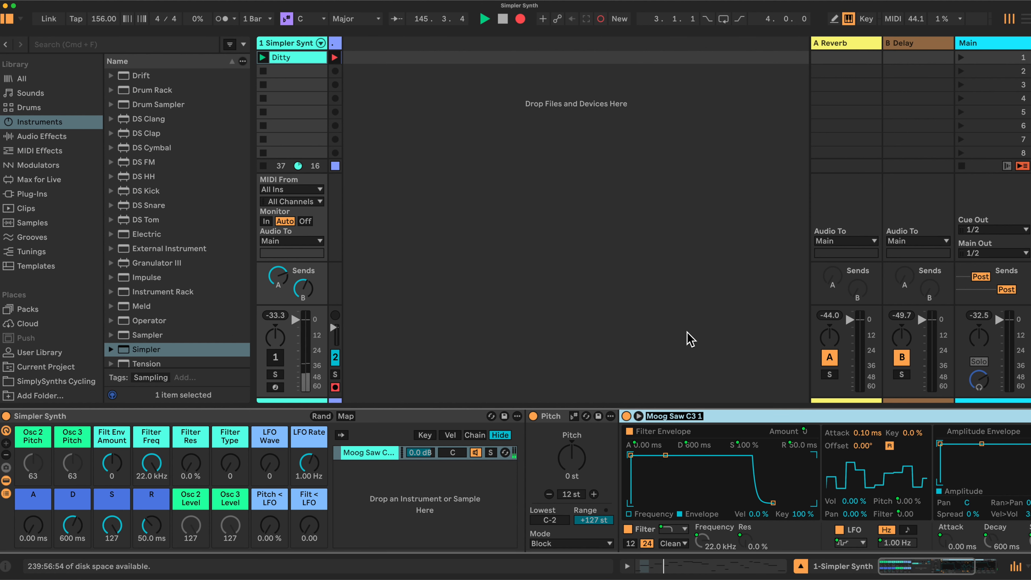
text(Osc 1 Sample)
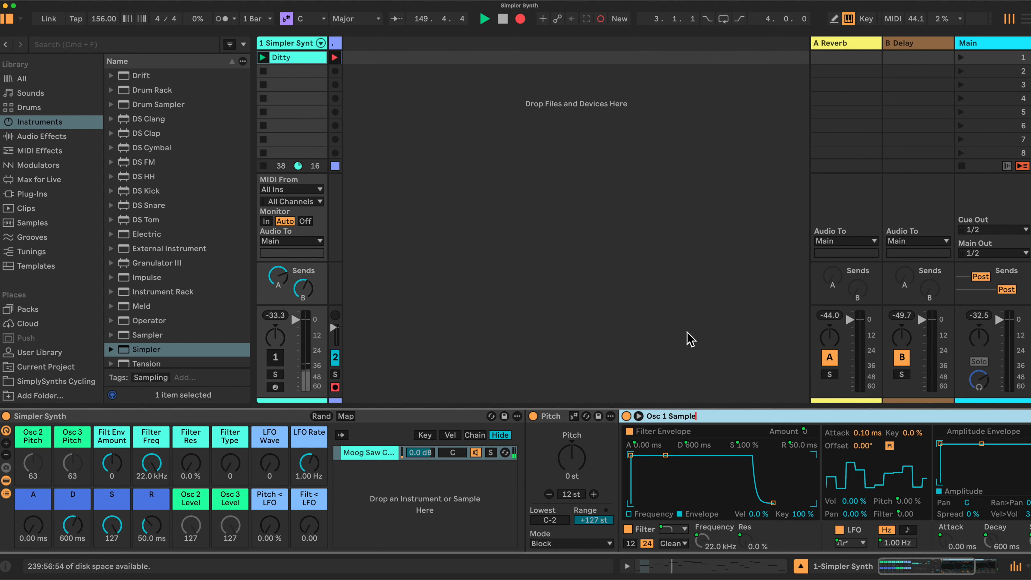
key(Return)
Step: Set the Osc 1 Sample chain's volume to 6.0 dB and duplicate the chain twice
click(418, 453)
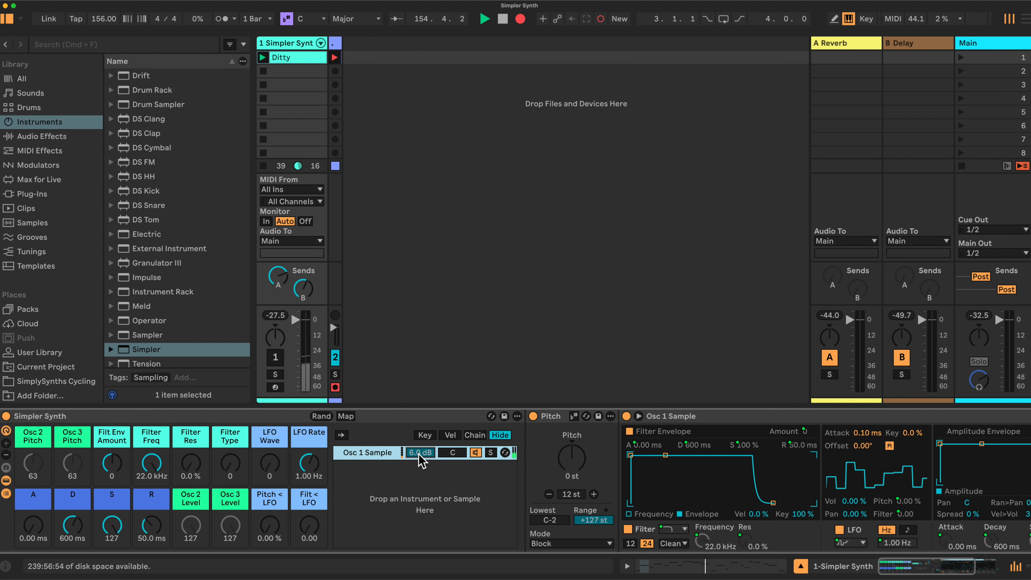
right_click(374, 460)
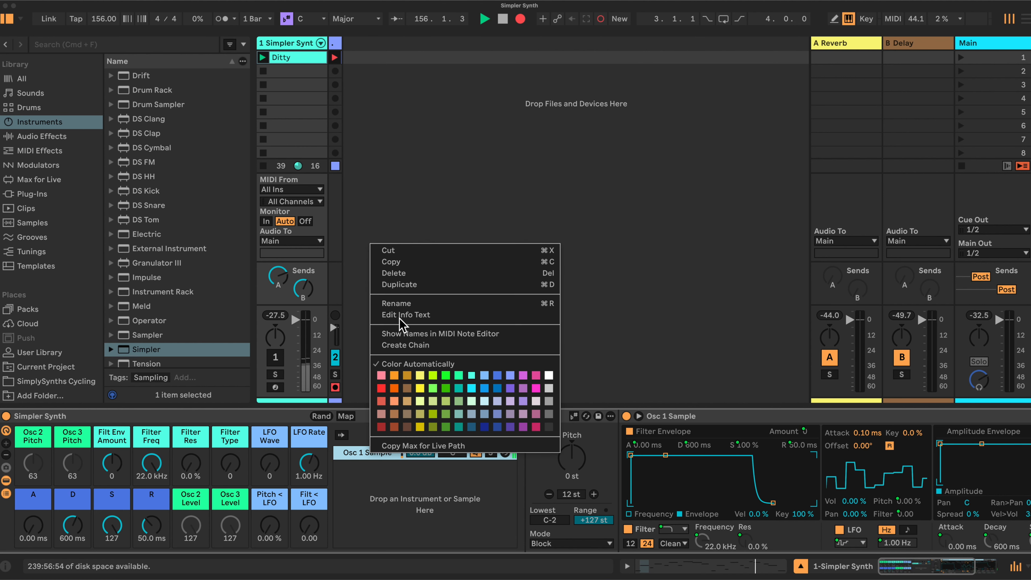
click(402, 285)
right_click(374, 468)
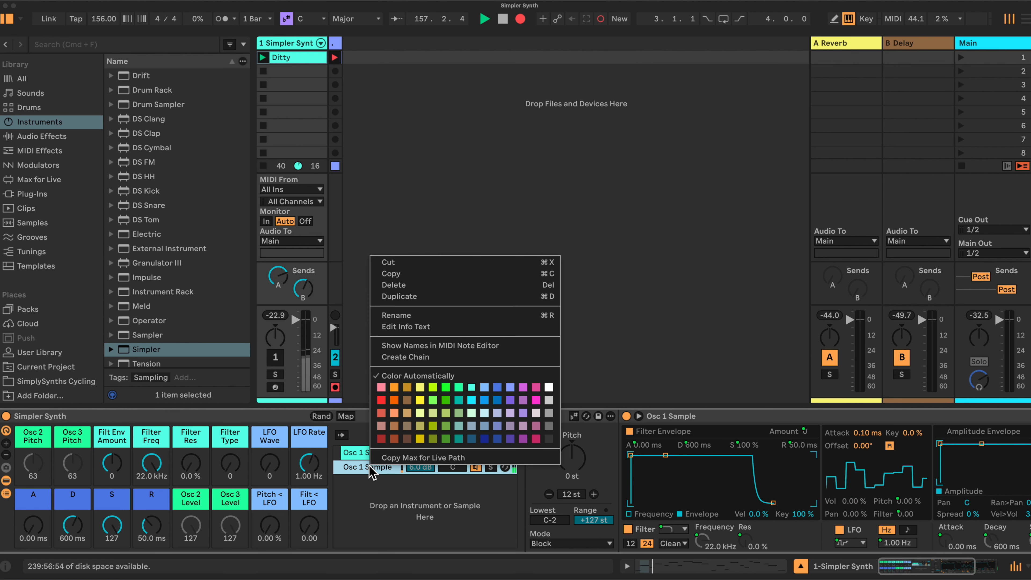
click(410, 299)
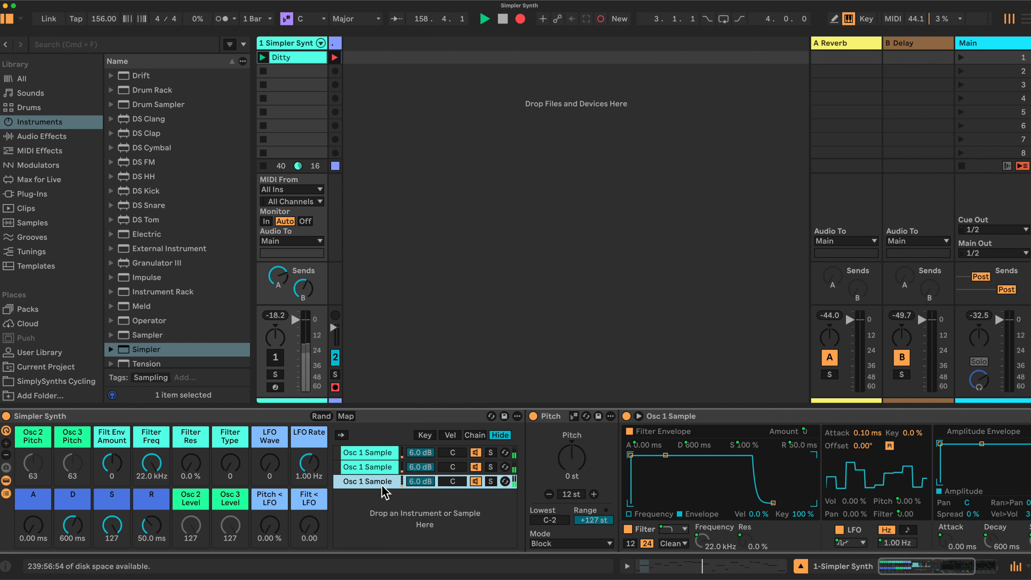
Step: Rename the Simpler in the second chain as Osc 2 Sample
click(371, 468)
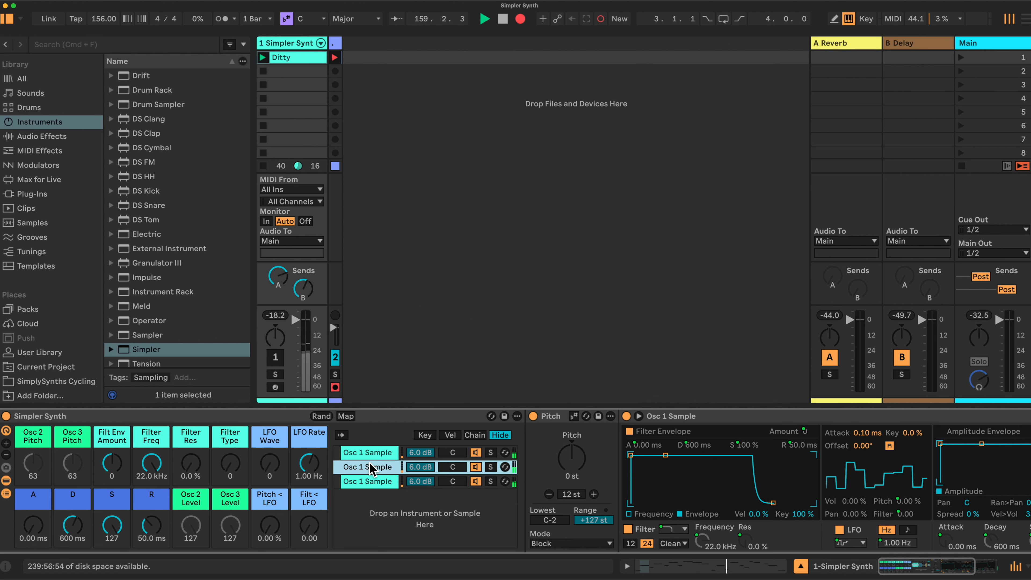
right_click(671, 416)
click(695, 247)
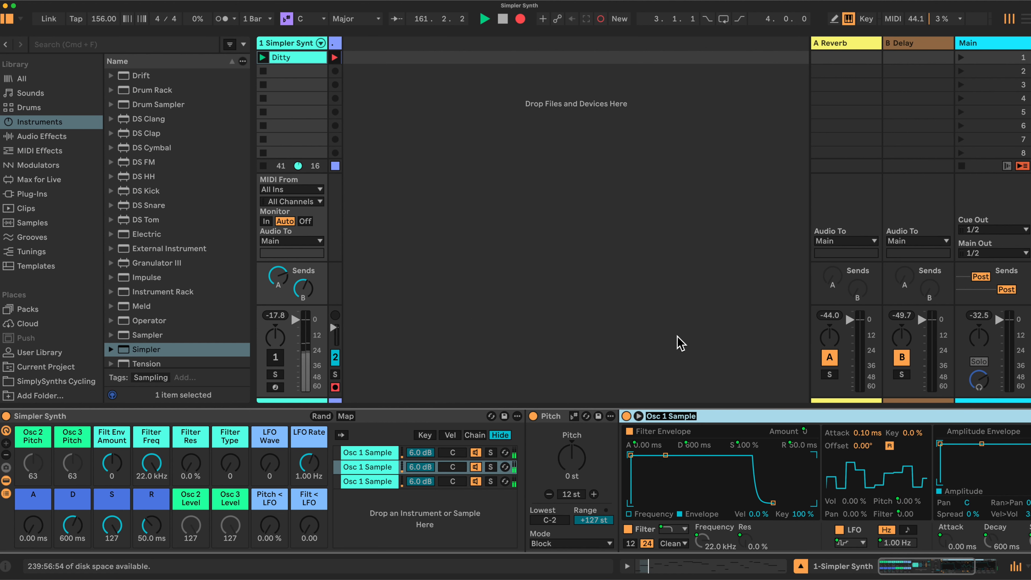
click(666, 417)
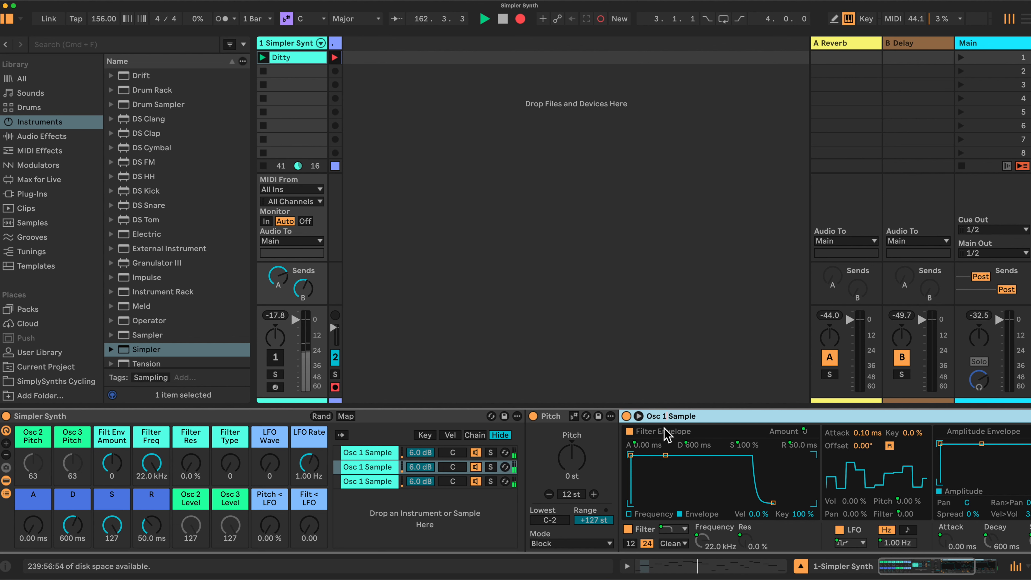
Step: Rename the Simpler in the third chain as Osc 3 Sample
click(361, 483)
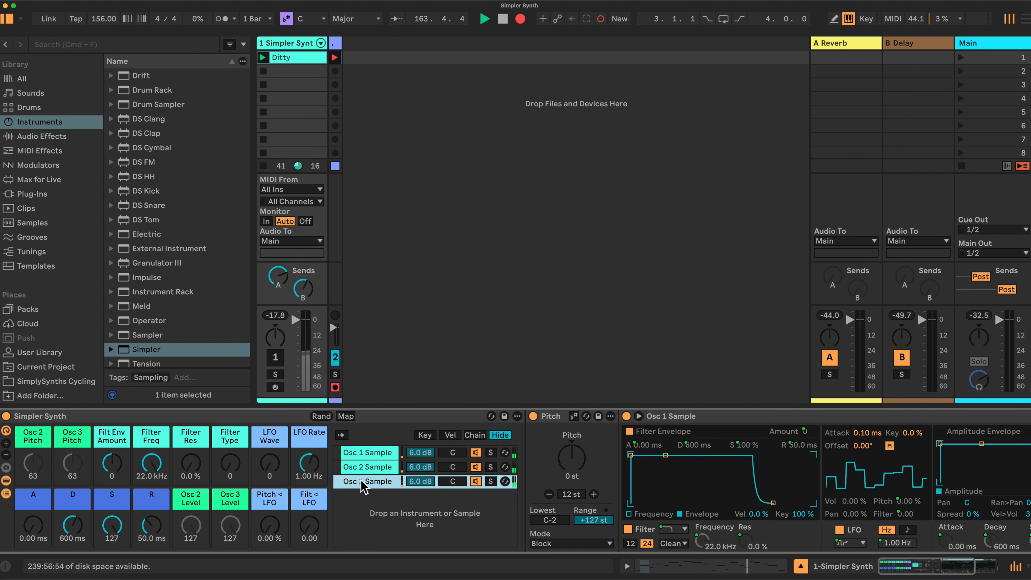
click(667, 419)
right_click(667, 419)
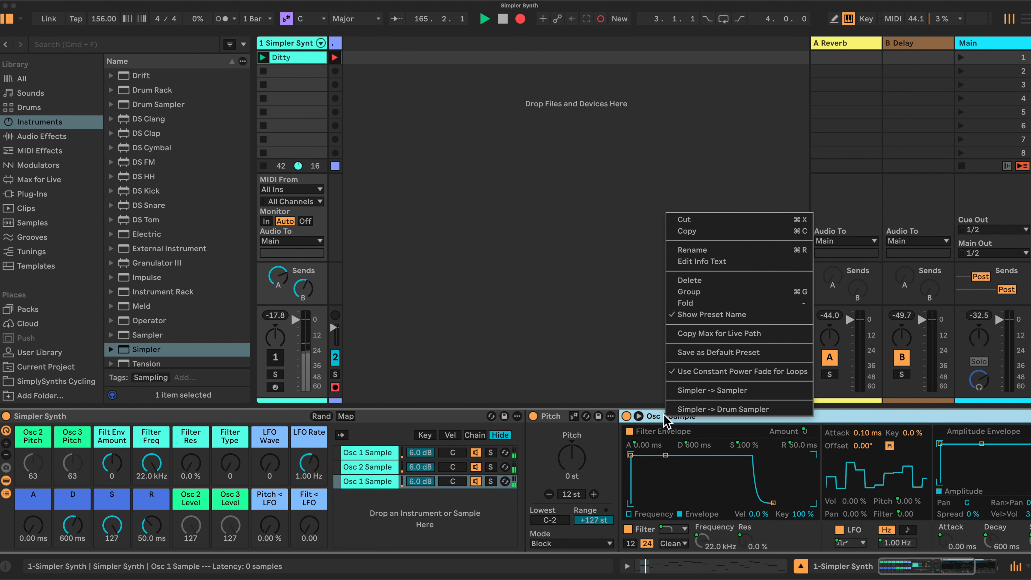
click(695, 246)
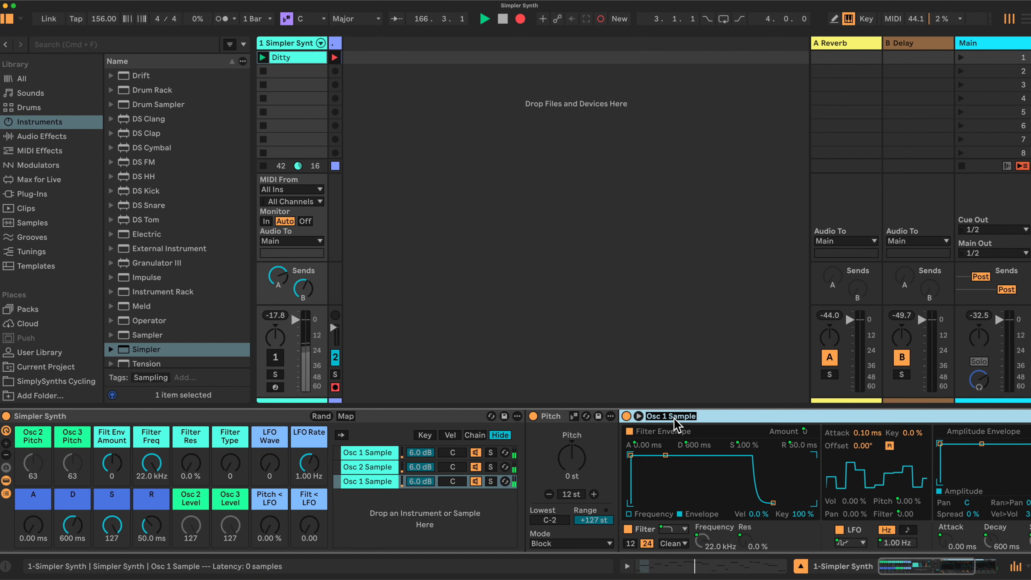
click(666, 417)
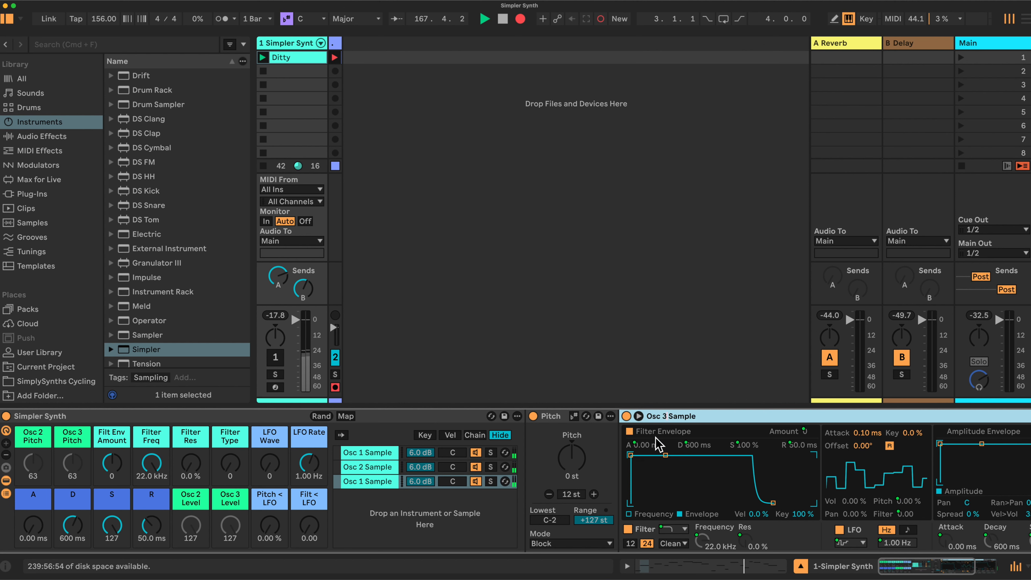
text(3)
key(Return)
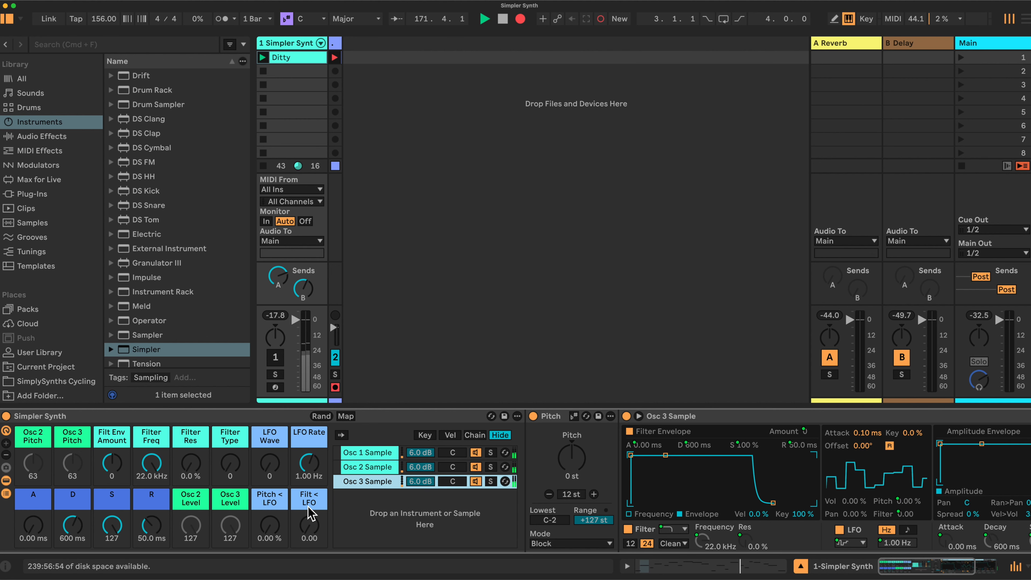
Step: Map the Osc 3 Sample chain's volume to Osc 3 Level and its Pitch device's pitch to Osc 3 Pitch
click(346, 416)
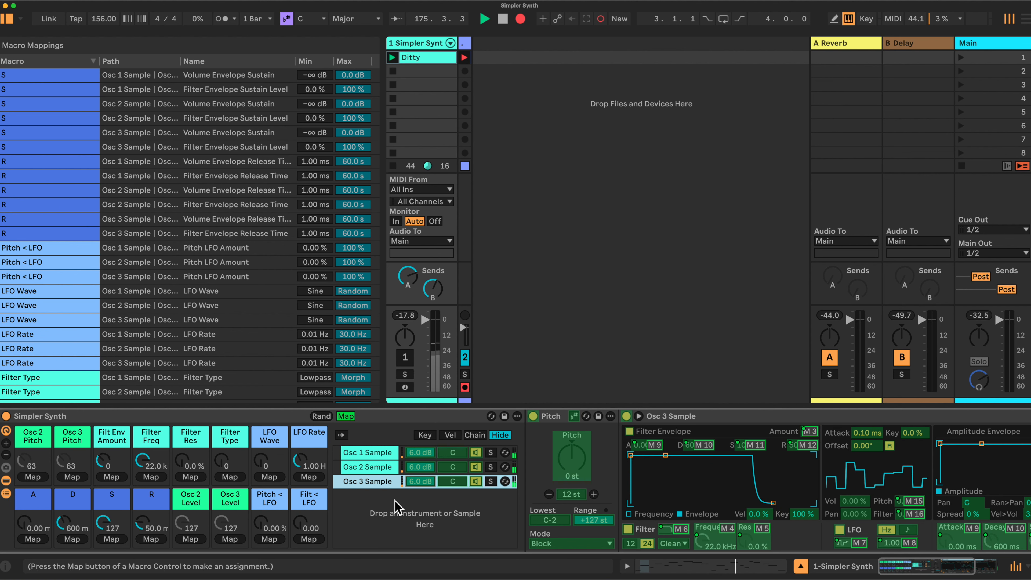
click(230, 539)
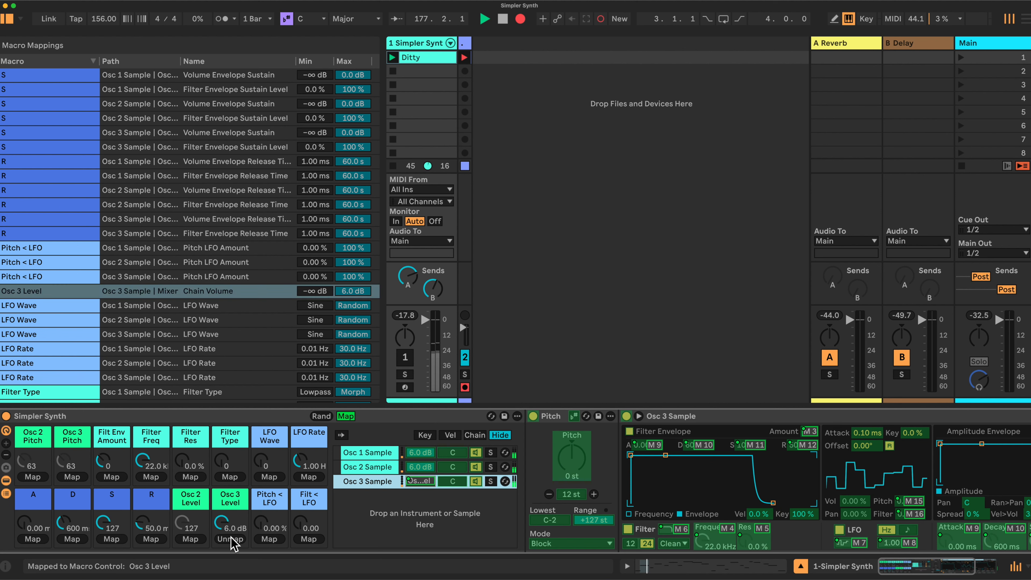
click(565, 457)
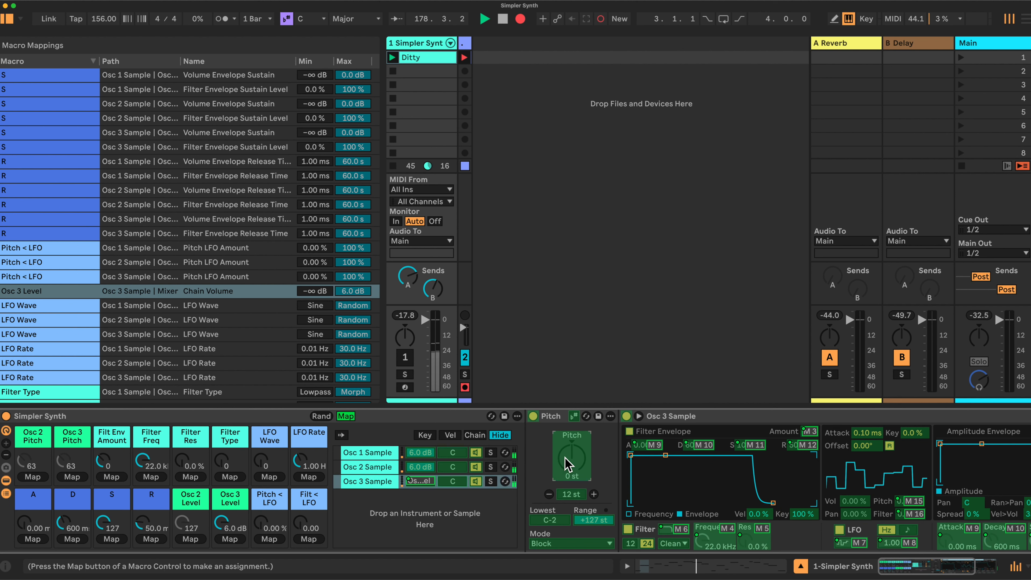
click(76, 477)
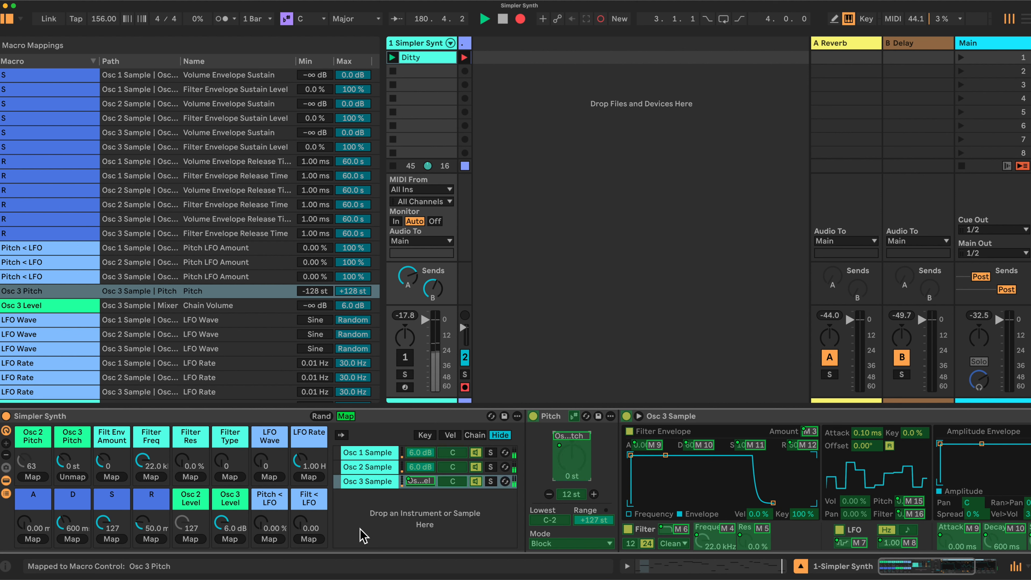
Step: Map the Osc 2 Sample chain's volume to the Osc 2 Level macro
click(365, 467)
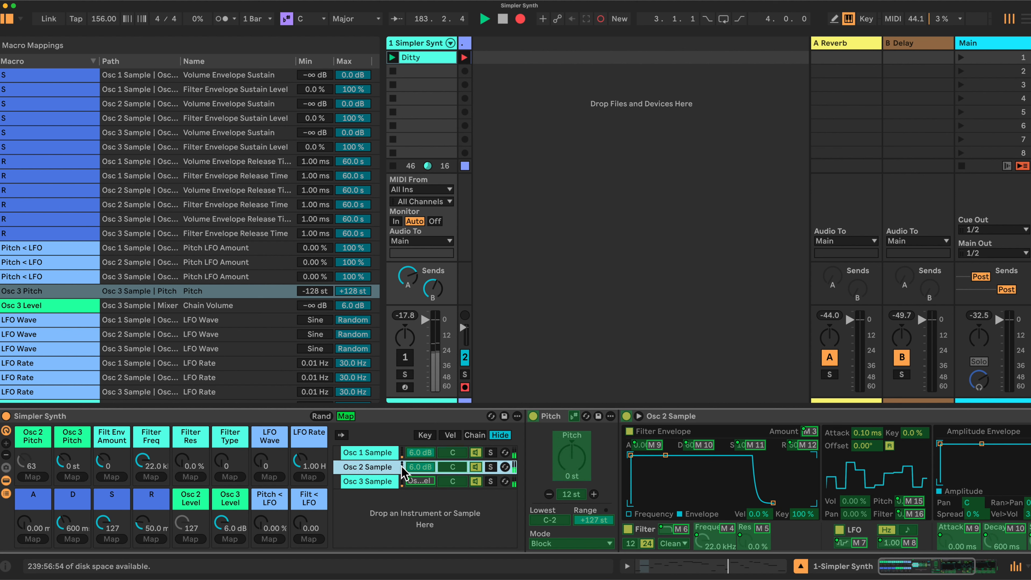
click(414, 467)
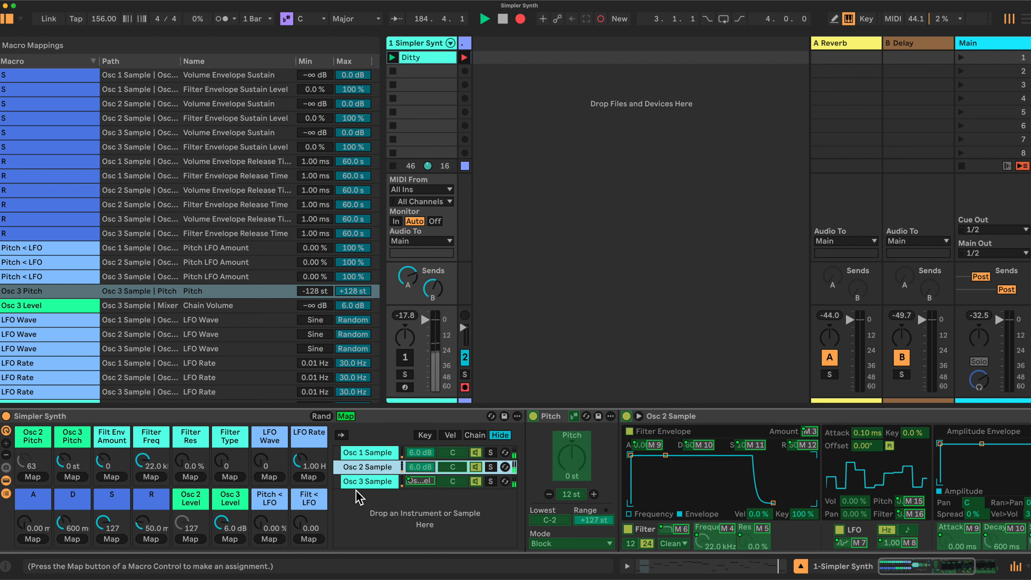
click(191, 538)
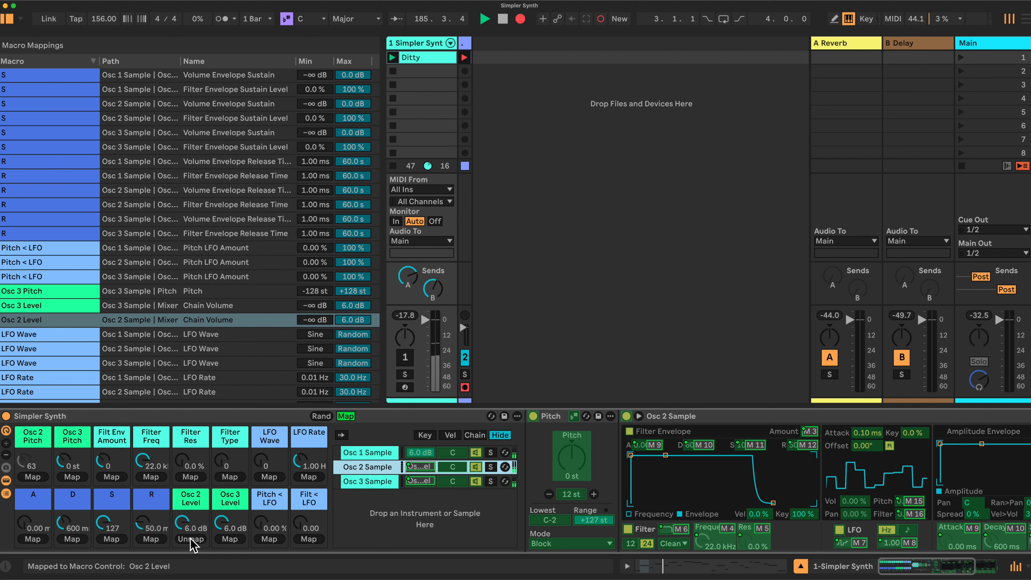
Step: Map the pitch of the Osc 2 Sample chain's Pitch device to the Osc 2 Pitch macro and leave macro mapping mode
click(575, 461)
click(32, 477)
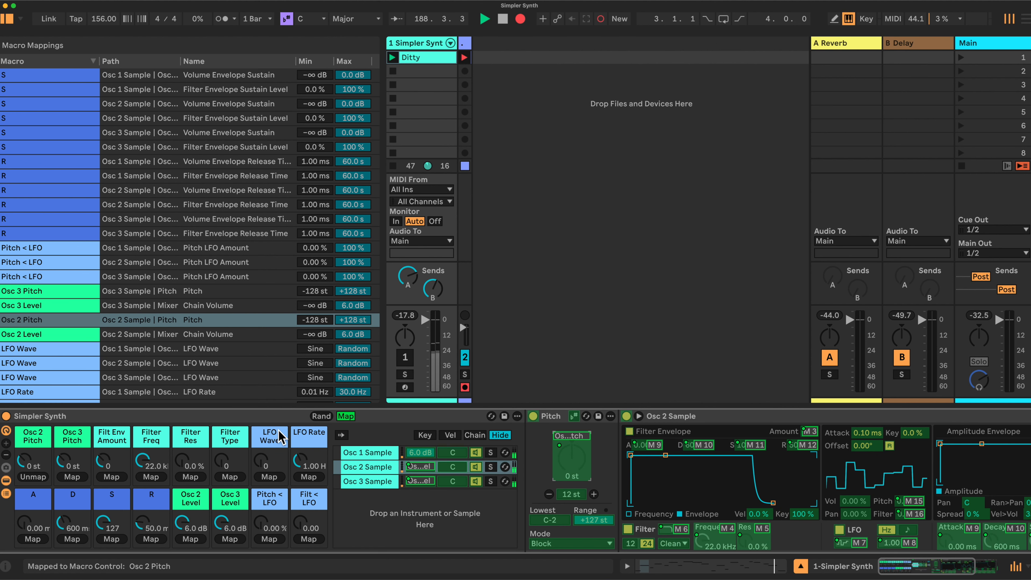
click(345, 416)
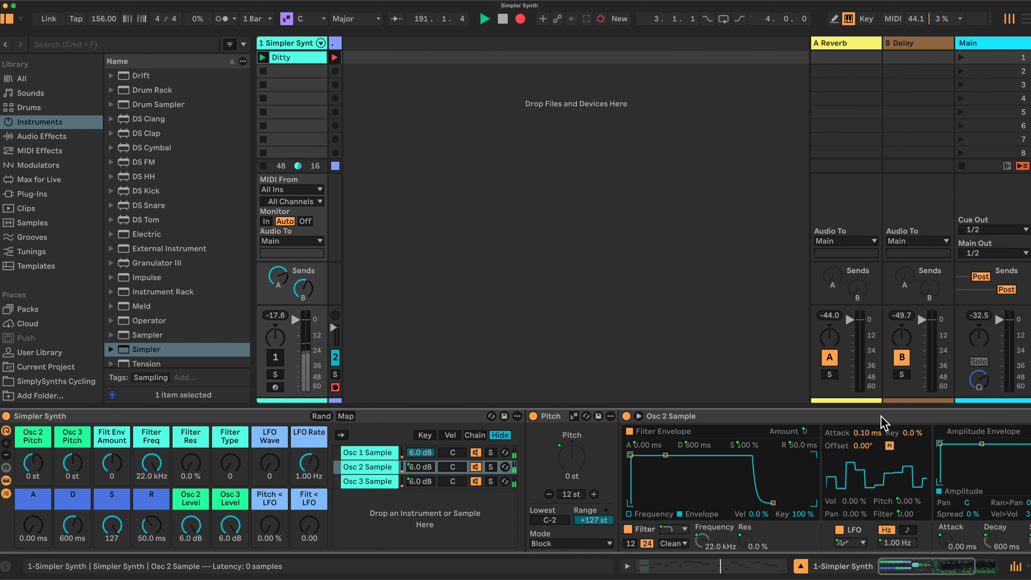
Step: Switch the Simpler to its sample waveform view and check the waveforms of the Osc 1, Osc 2 and Osc 3 Sample chains
scroll(879, 421, right, 3)
click(305, 453)
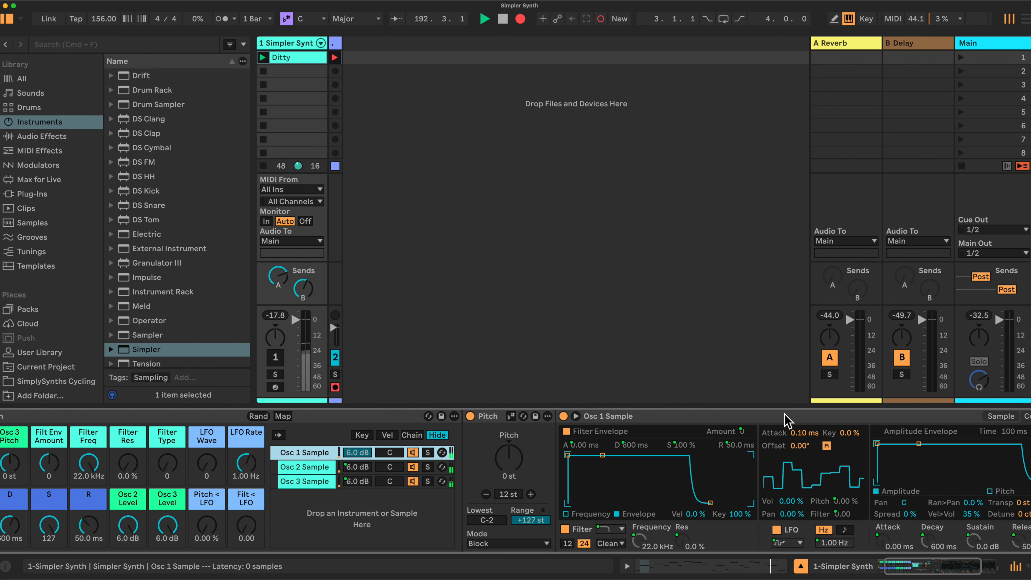
click(992, 417)
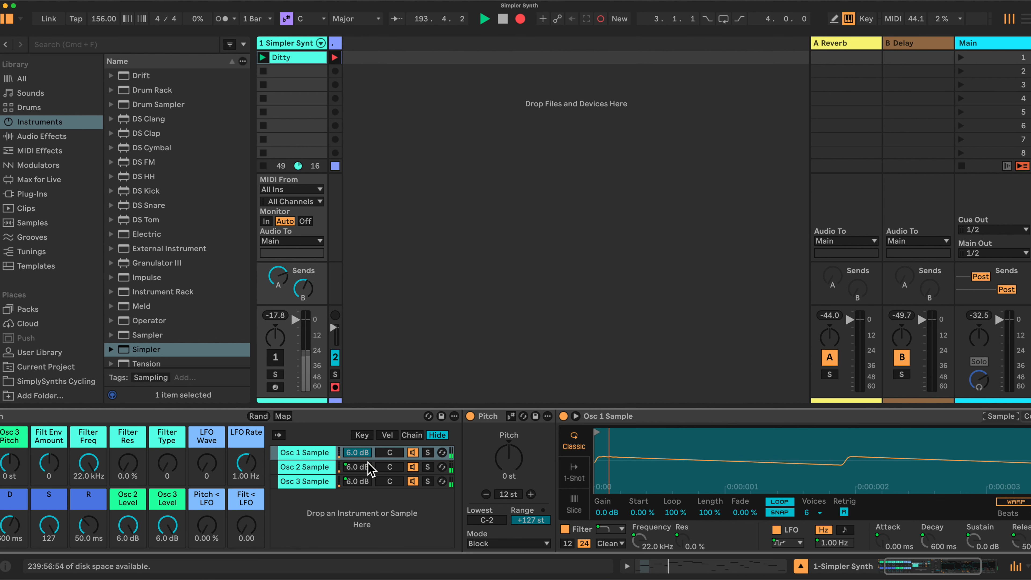
click(306, 467)
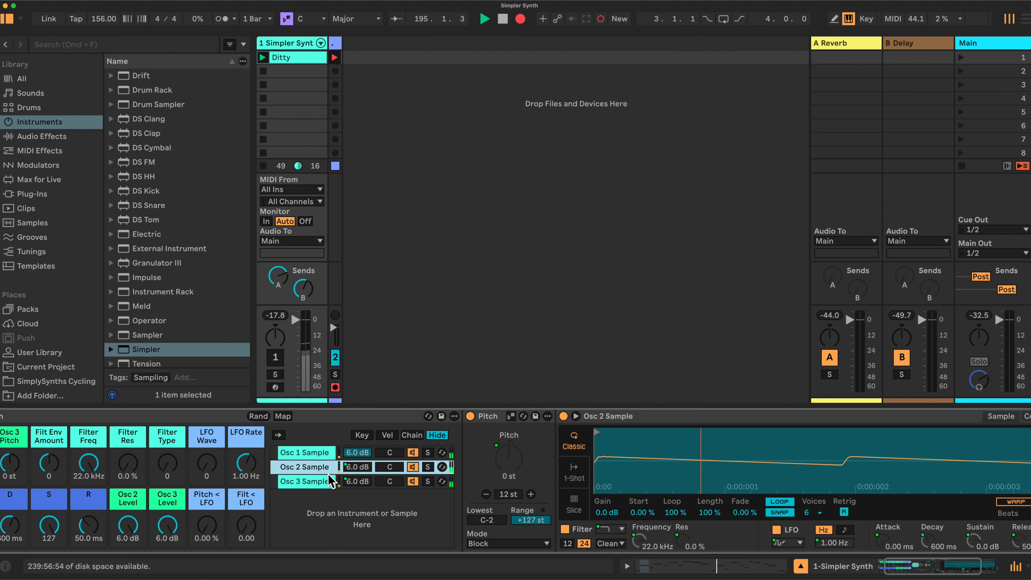
click(310, 482)
Step: Collapse the Pitch device in each of the Osc 1, Osc 2 and Osc 3 Sample chains
click(308, 453)
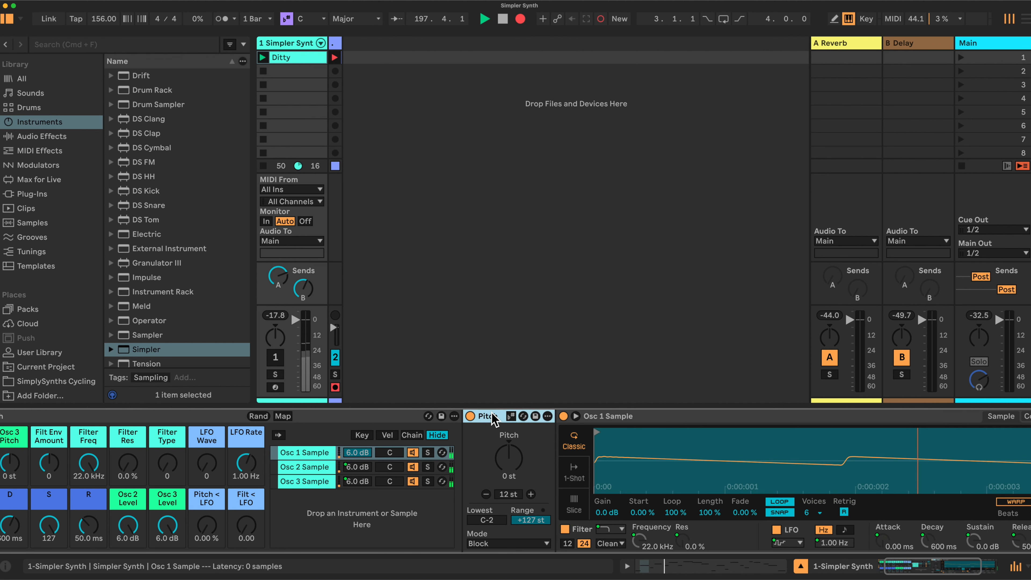
double_click(495, 416)
scroll(365, 443, left, 3)
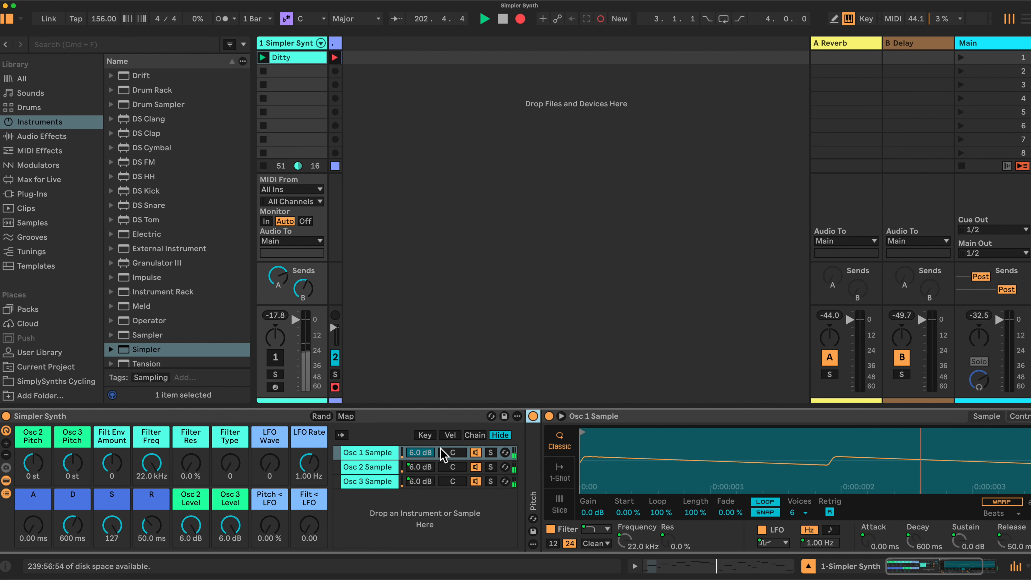
click(368, 468)
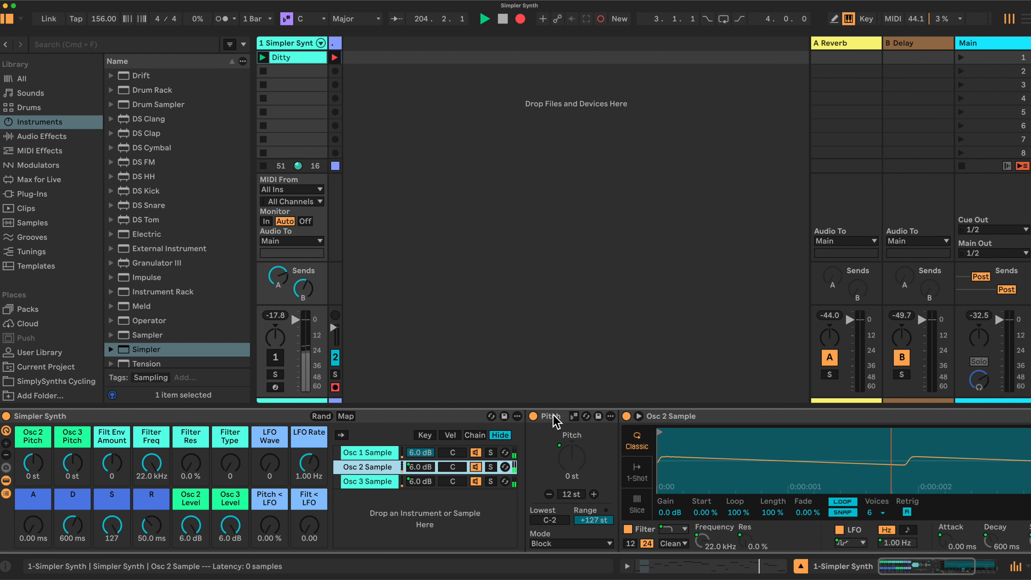
double_click(540, 418)
click(365, 481)
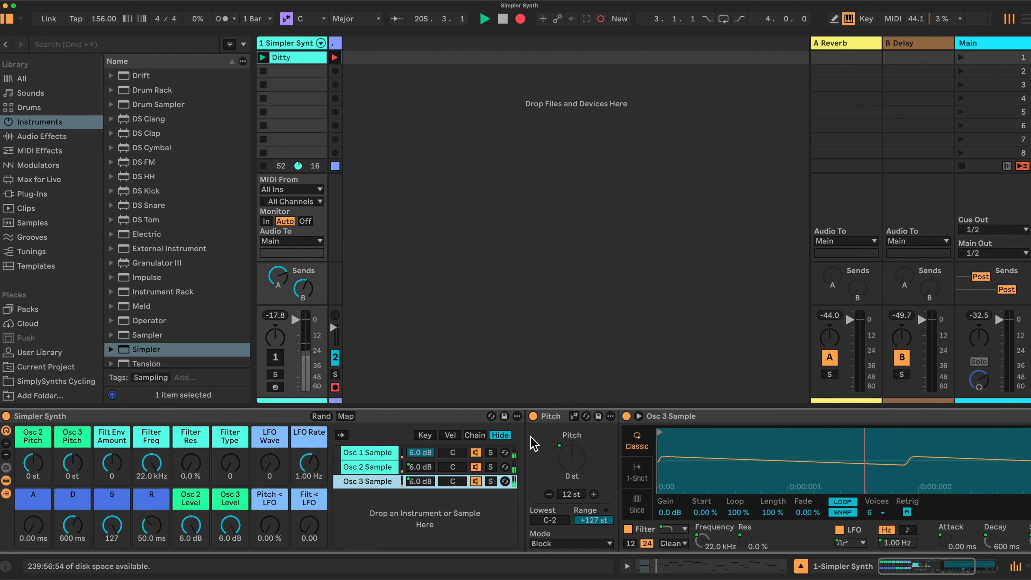
double_click(534, 417)
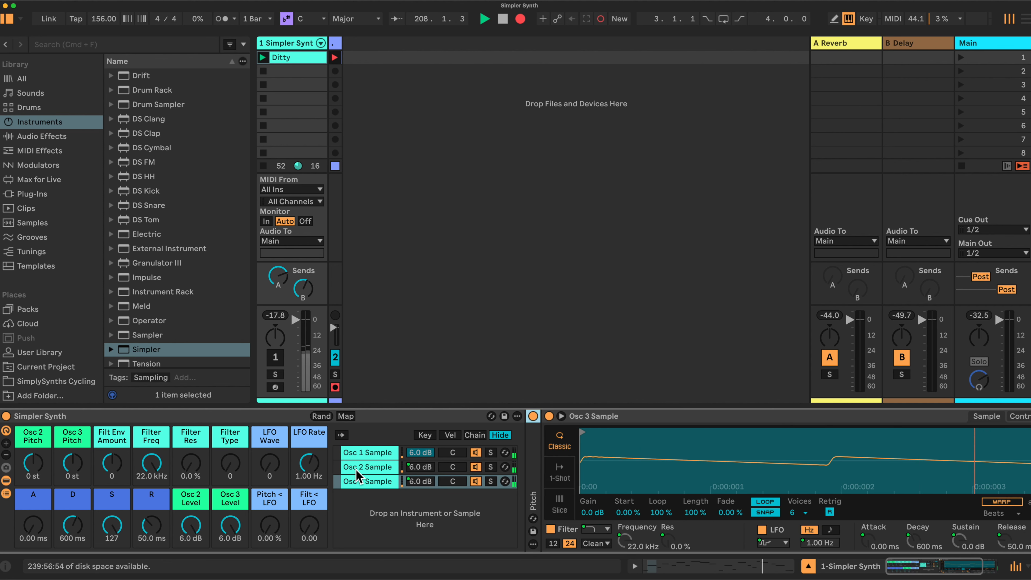
Step: Audition the Osc 2 Pitch macro with the Simpler Synth track temporarily audible, setting it to -12 st
click(276, 357)
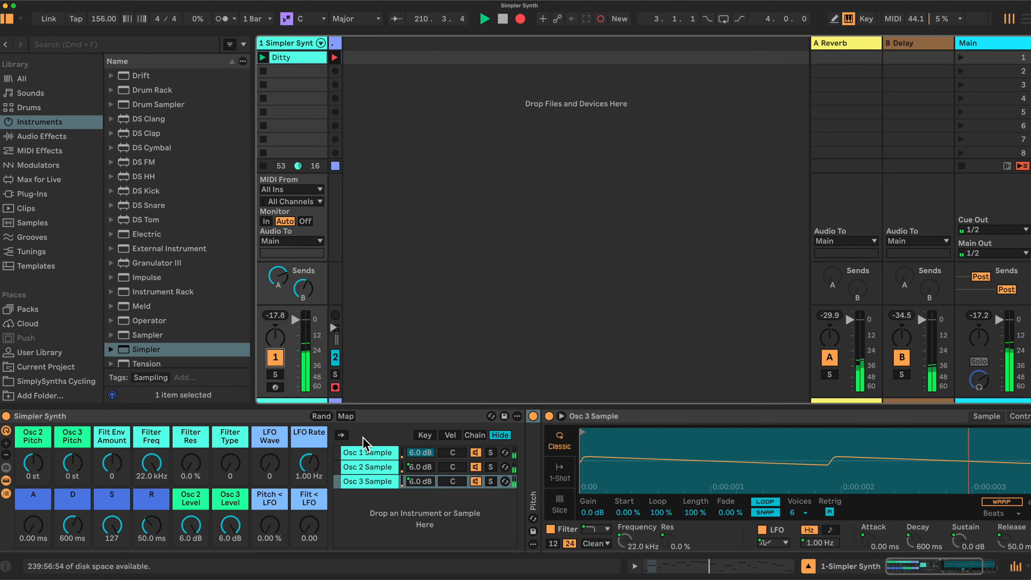
drag(37, 463, 36, 499)
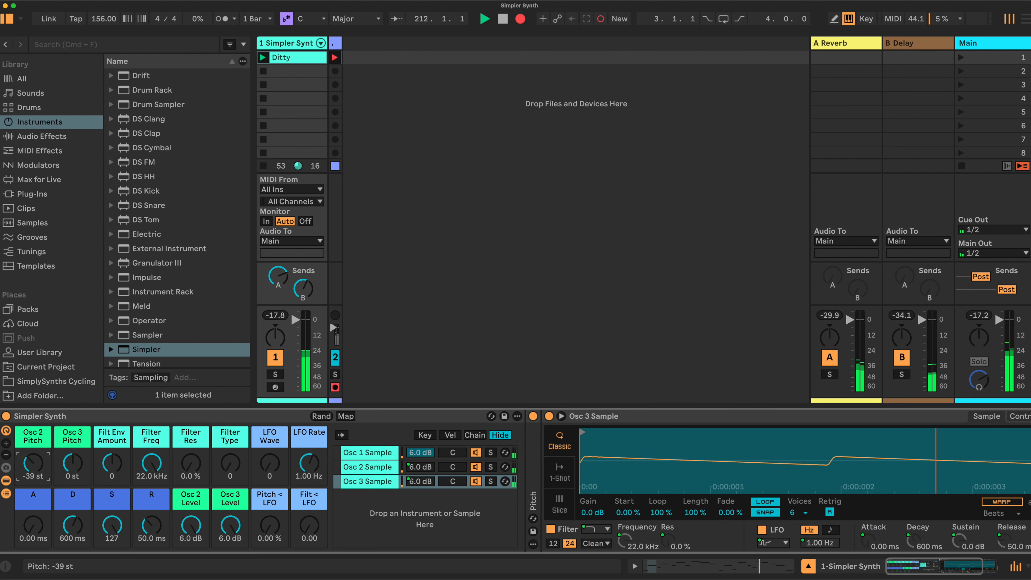
drag(33, 463, 33, 443)
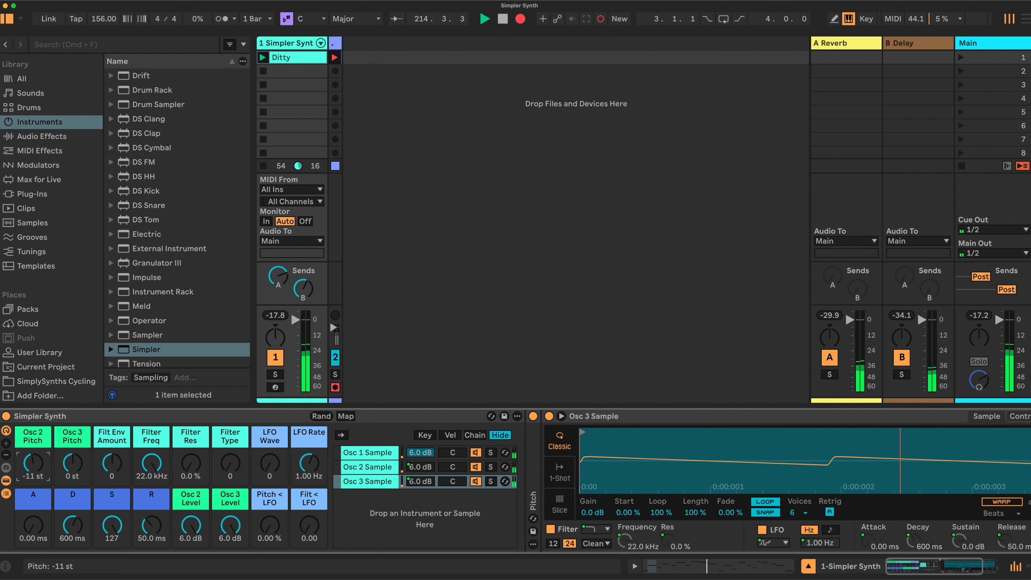
click(33, 474)
text(-12)
key(Return)
click(276, 358)
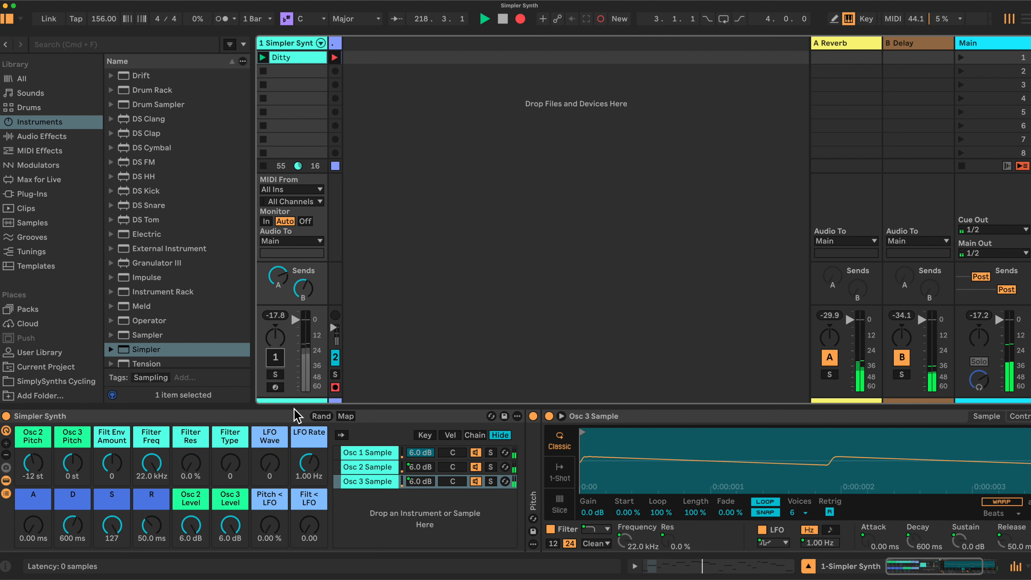
Step: Limit the Osc 3 Pitch macro mapping to a range of -24 st to +24 st
click(345, 417)
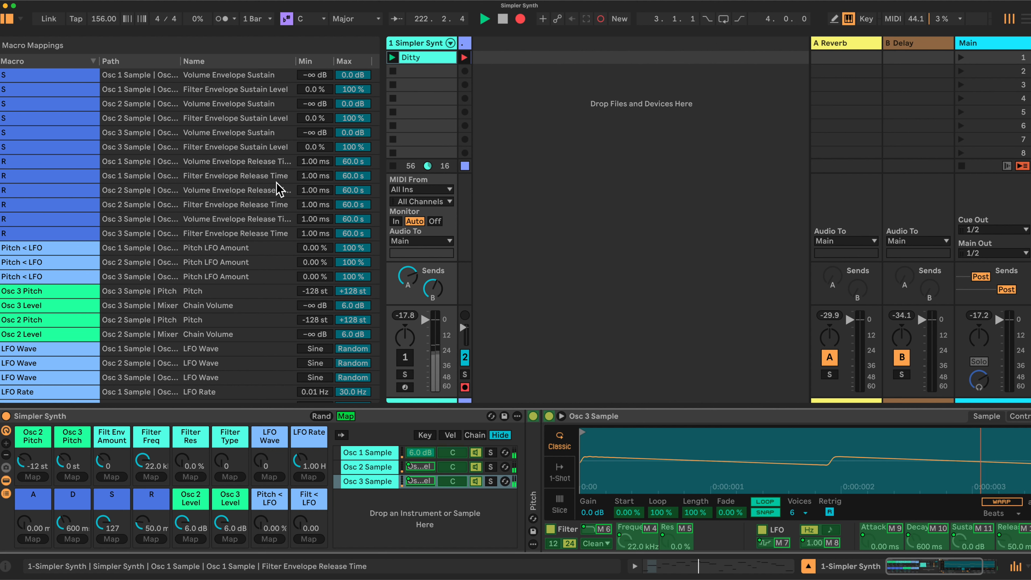
scroll(294, 221, down, 1)
scroll(294, 222, down, 4)
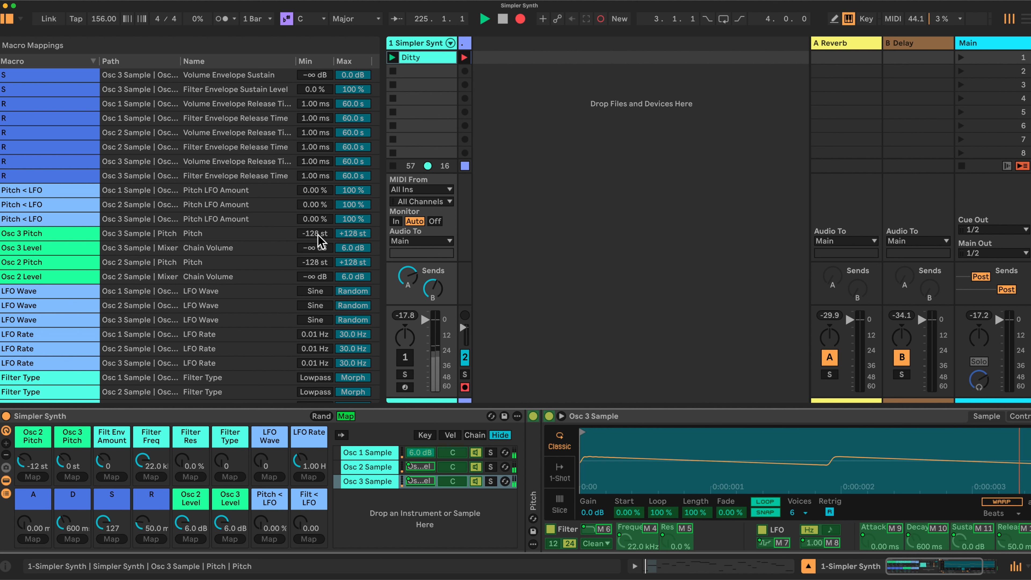
click(319, 234)
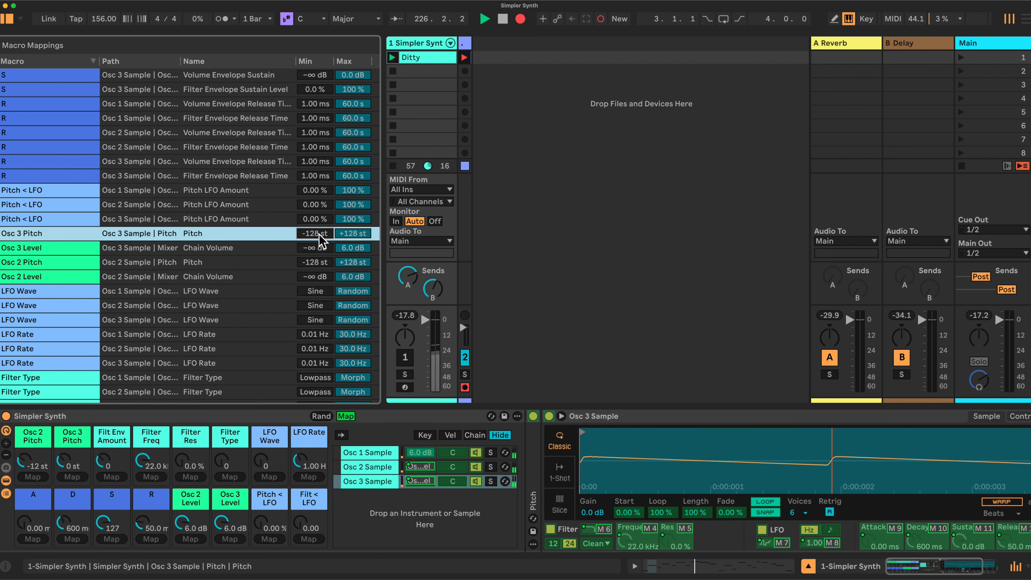
text(-24)
key(Return)
click(350, 235)
text(24)
key(Return)
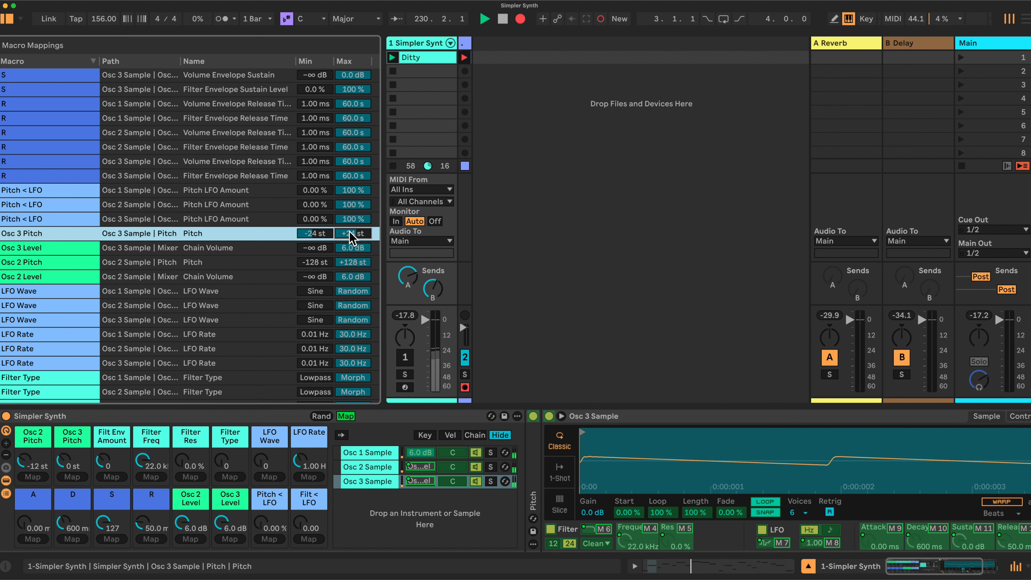
Step: Limit the Osc 2 Pitch macro mapping to a range of -24 st to +24 st
click(316, 263)
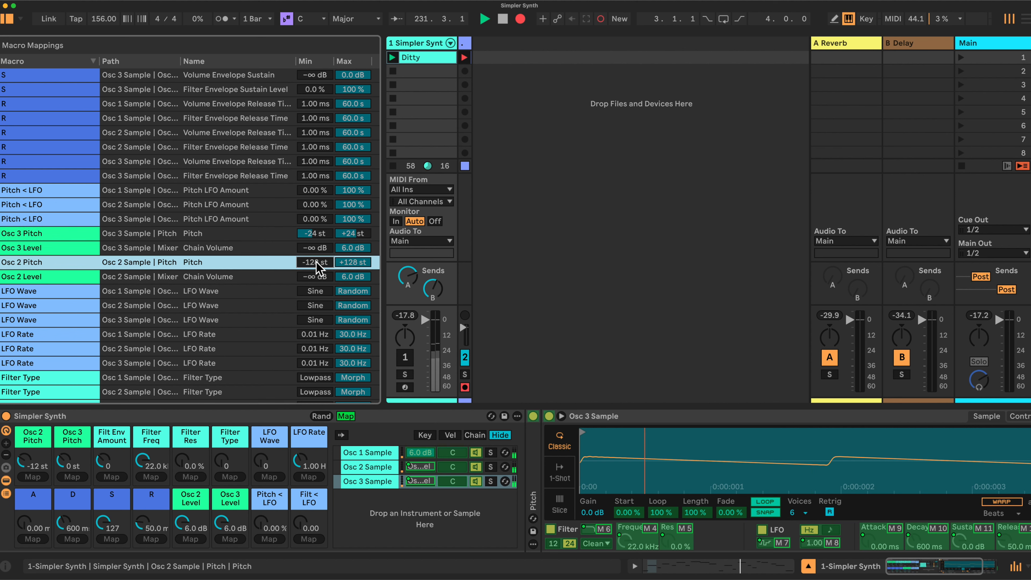
text(-24)
key(Return)
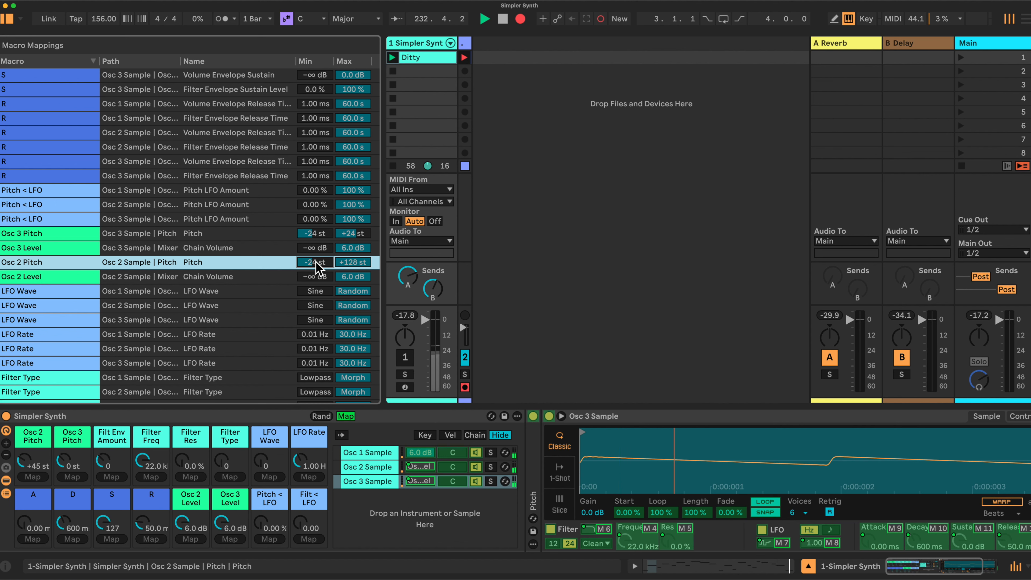
click(349, 264)
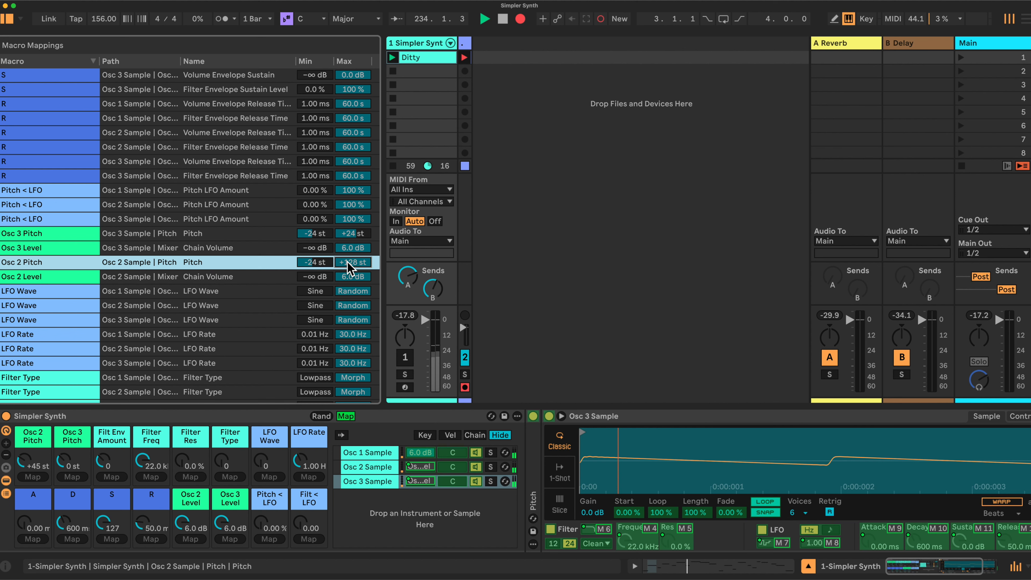
text(24)
key(Return)
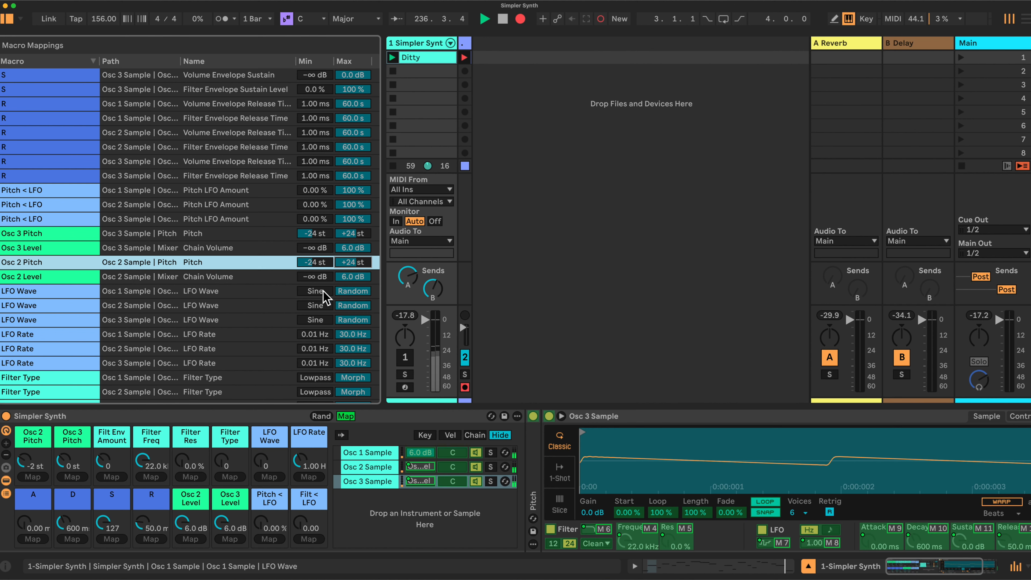
Step: Review the minimum and maximum ranges of the remaining macro mappings and leave macro mapping mode
scroll(323, 294, down, 5)
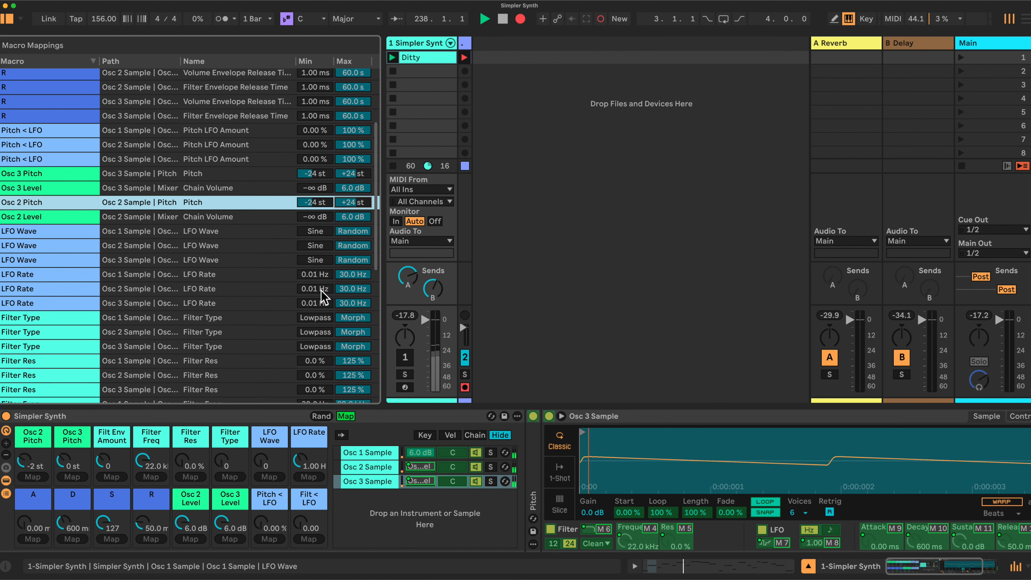
scroll(321, 296, down, 3)
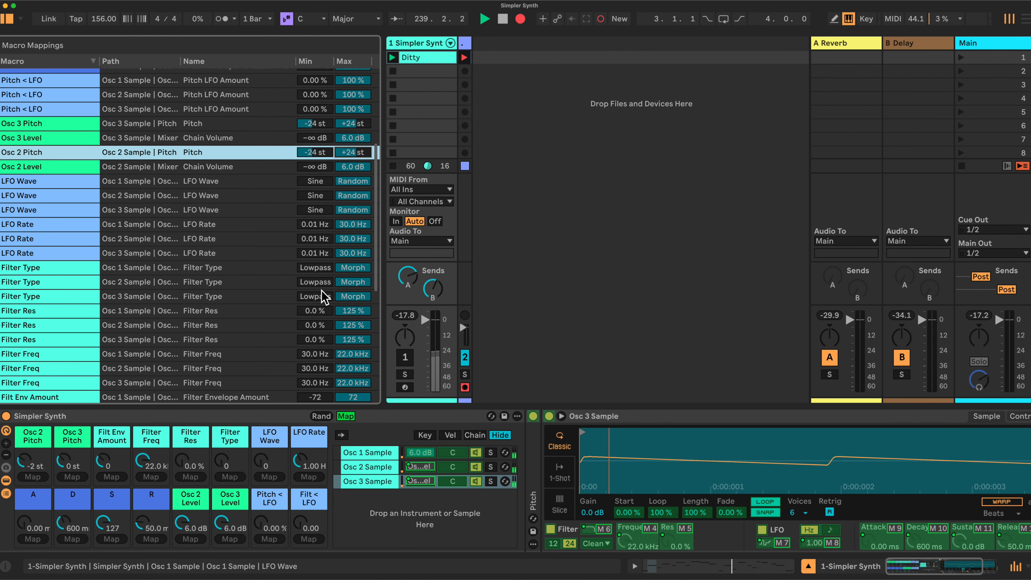
scroll(314, 291, down, 9)
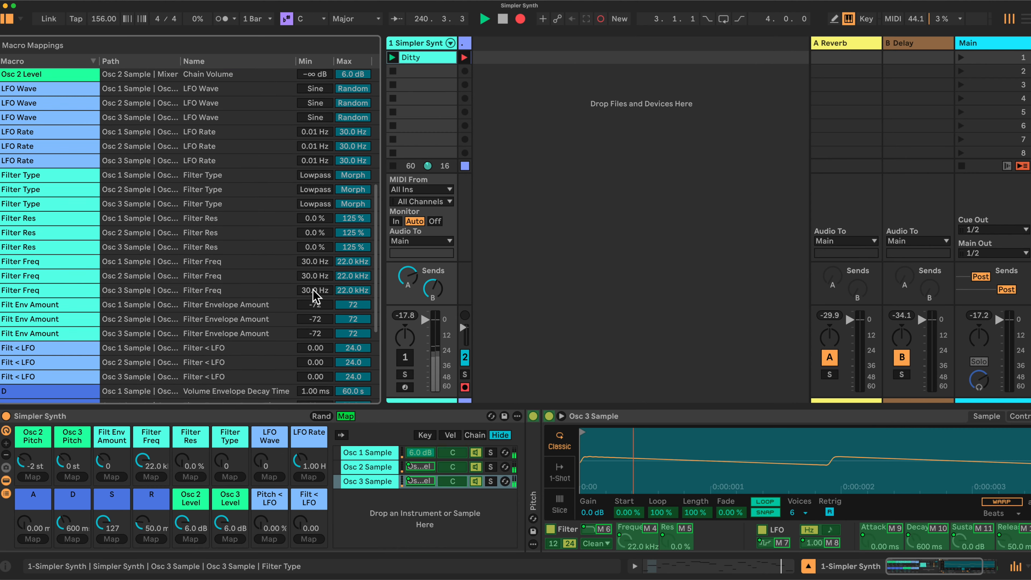
scroll(316, 295, down, 8)
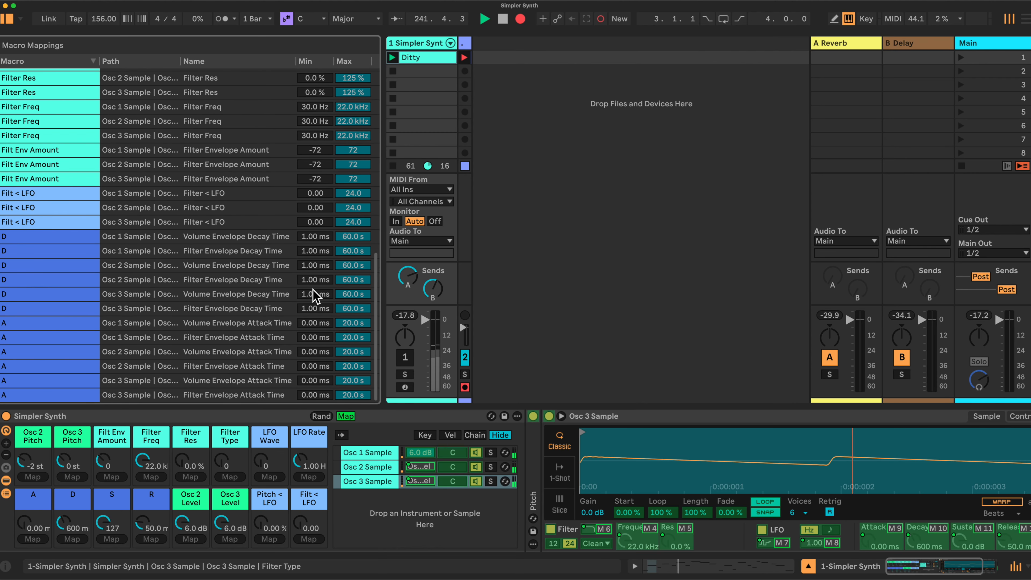
scroll(316, 295, down, 20)
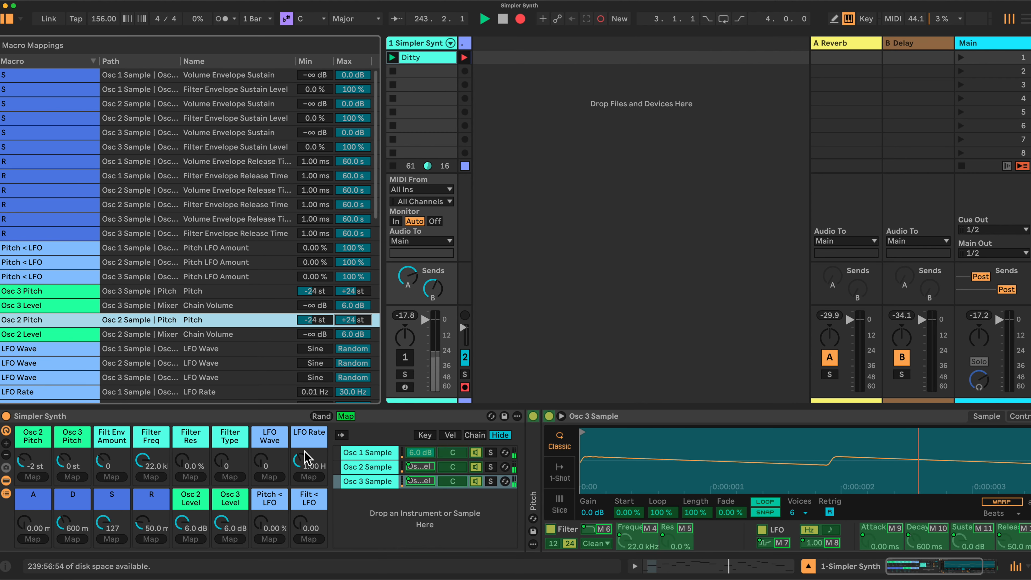
click(347, 416)
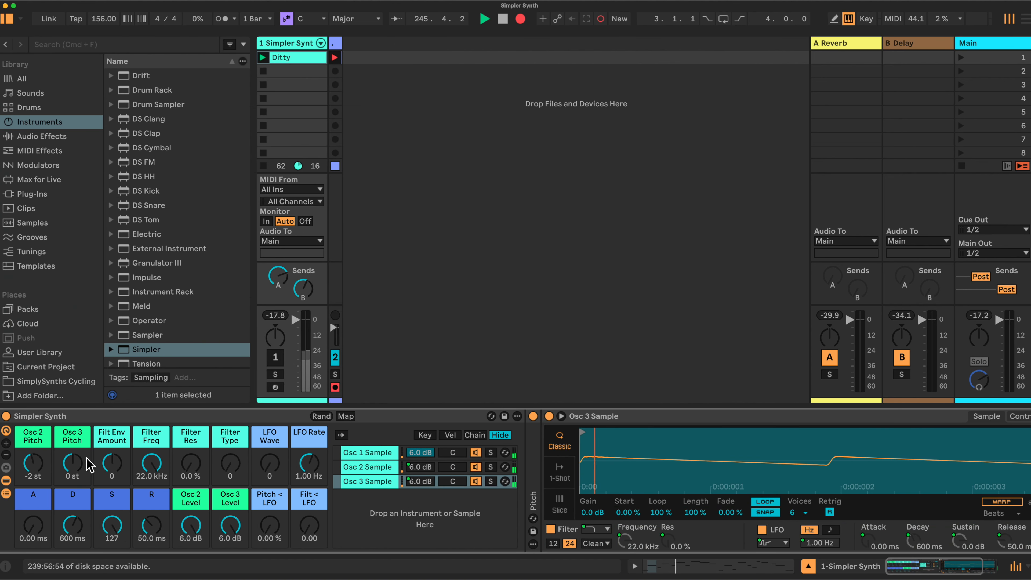
Step: Make the Simpler Synth track audible and set the Osc 2 Pitch macro to -12 st and Osc 3 Pitch to -7 st
click(275, 357)
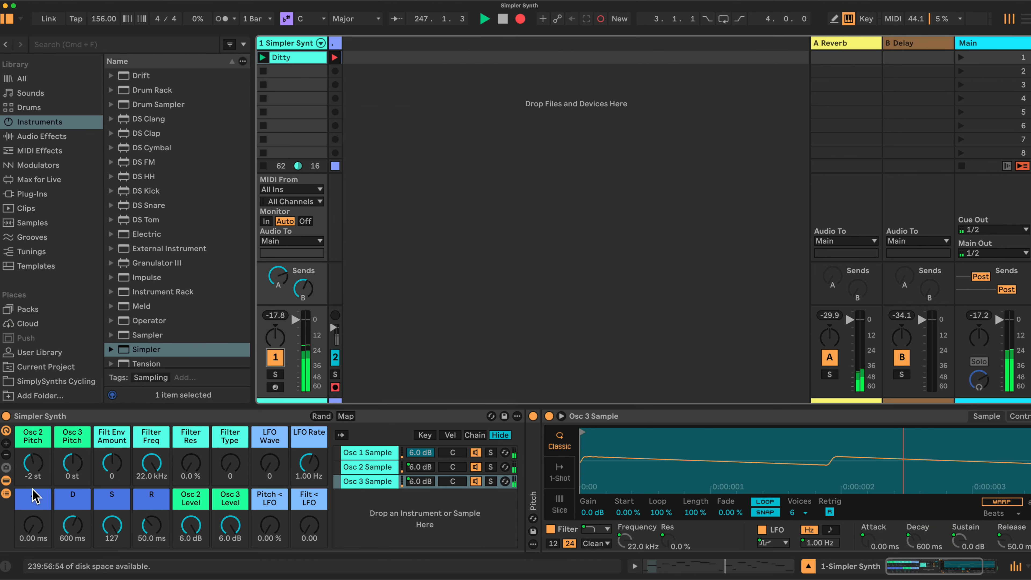
drag(30, 468, 72, 484)
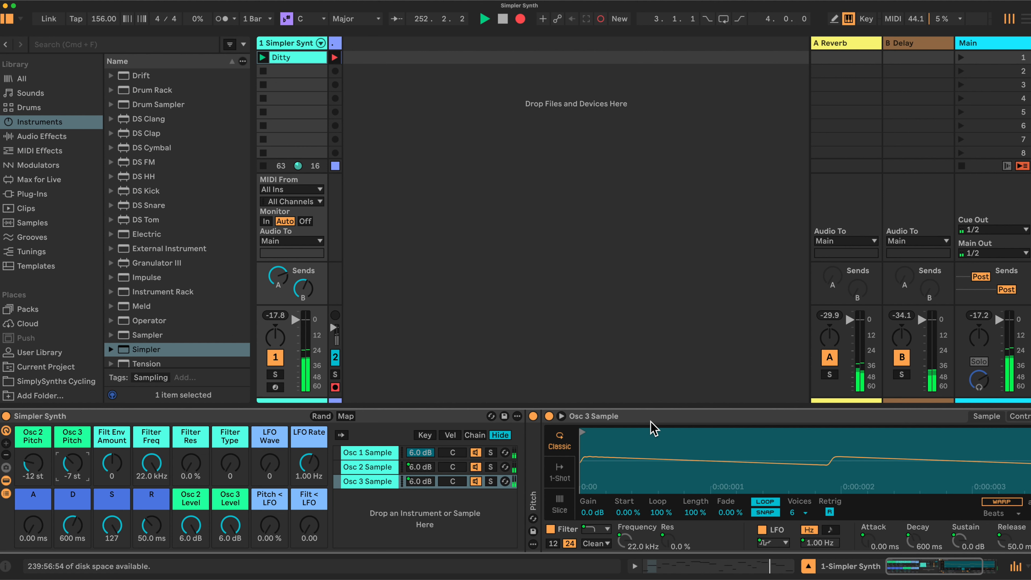
Step: Load Mod Tri C3 1.wav from the SimplySynths Cycling folder into the Simpler of the Osc 2 Sample chain
click(365, 466)
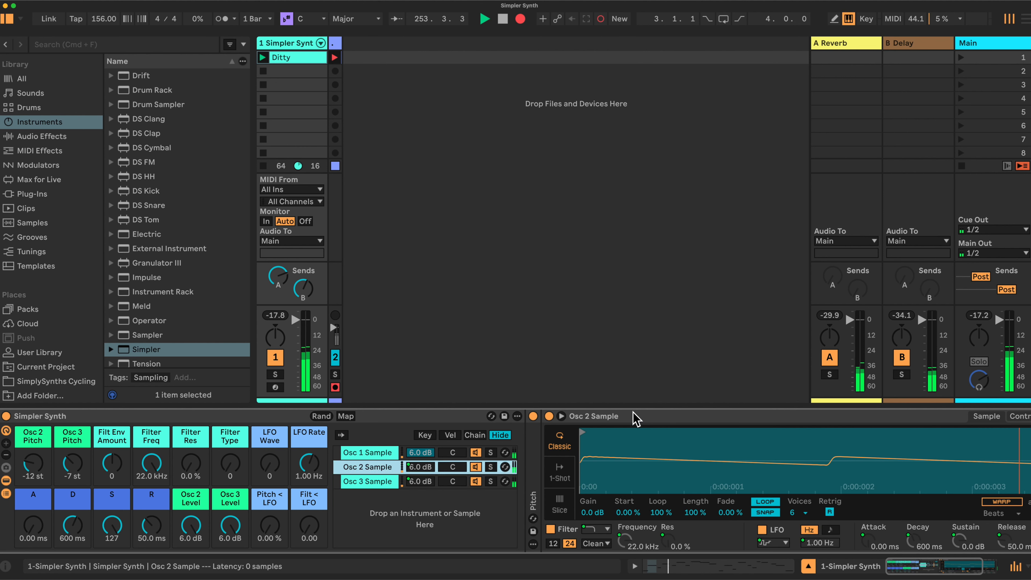
click(639, 418)
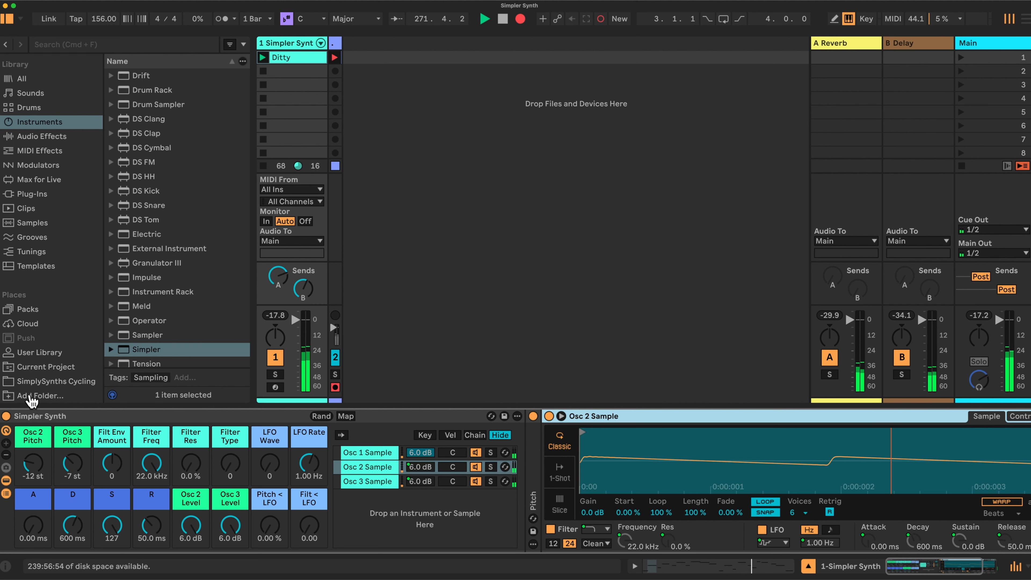
click(39, 382)
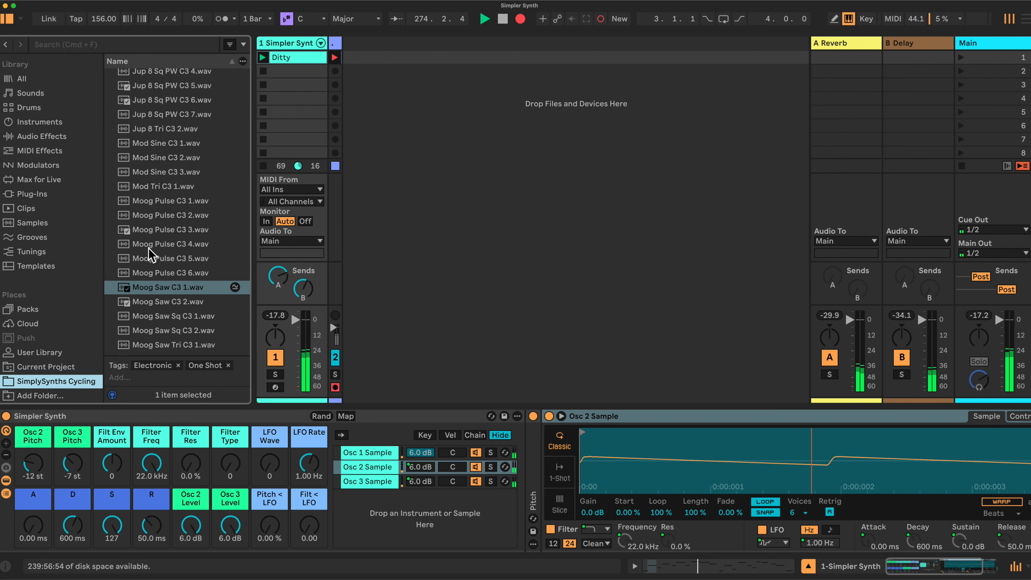
drag(160, 186, 582, 450)
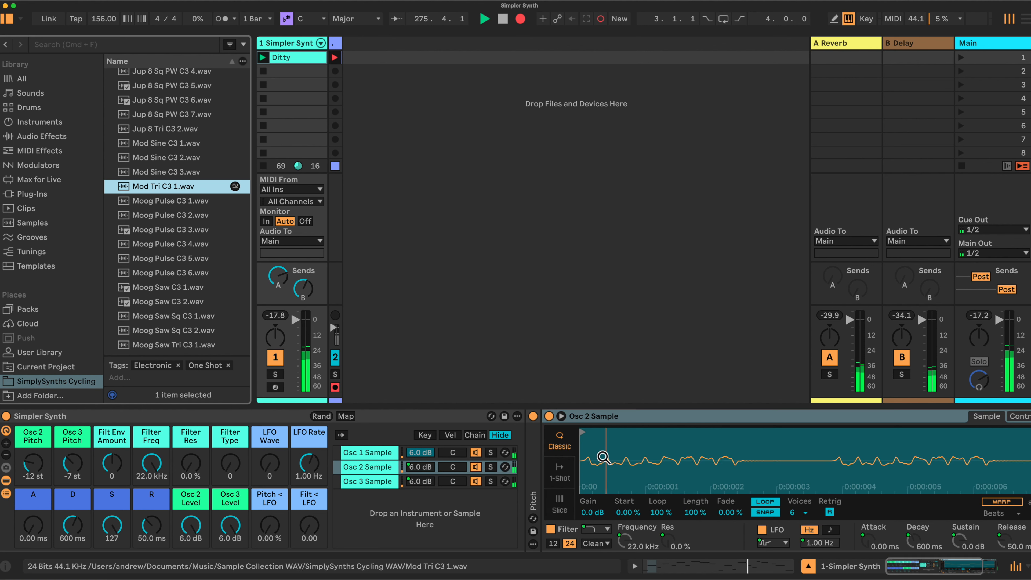
Step: Load OBX Saw C3 3.wav into the Simpler of the Osc 3 Sample chain and collapse the rack to show only its macros
click(367, 481)
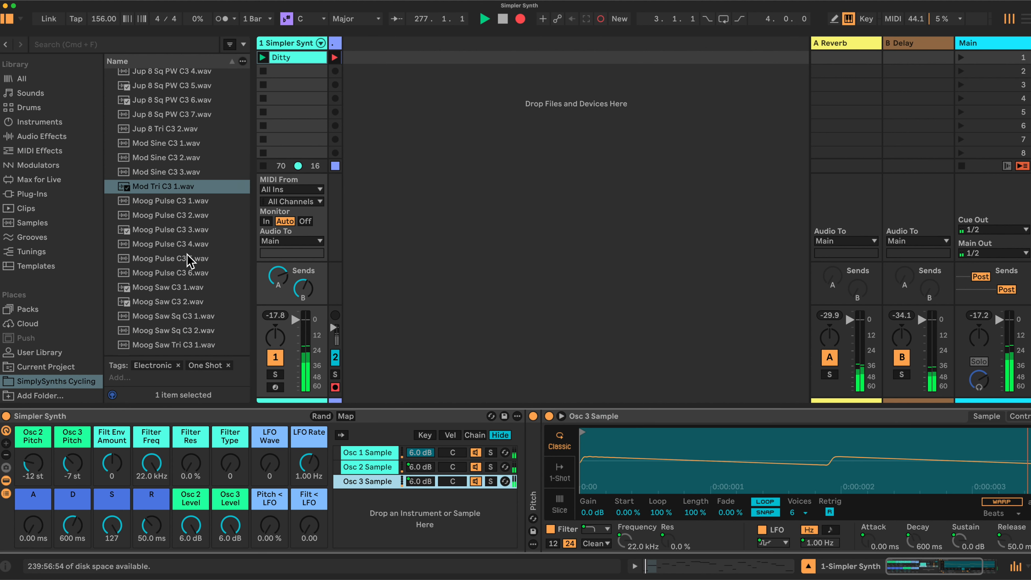
scroll(189, 258, down, 5)
drag(149, 301, 618, 479)
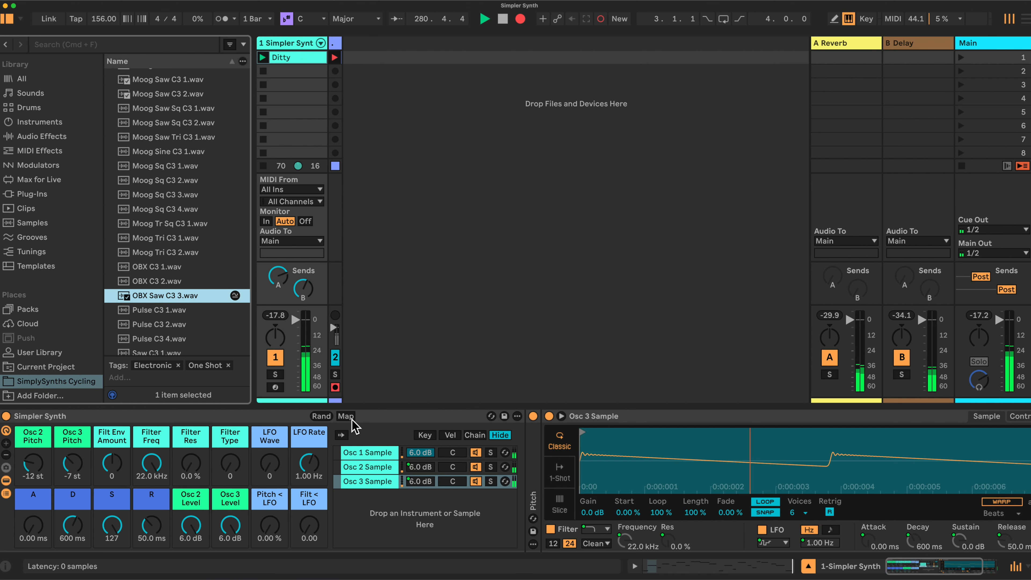
click(5, 493)
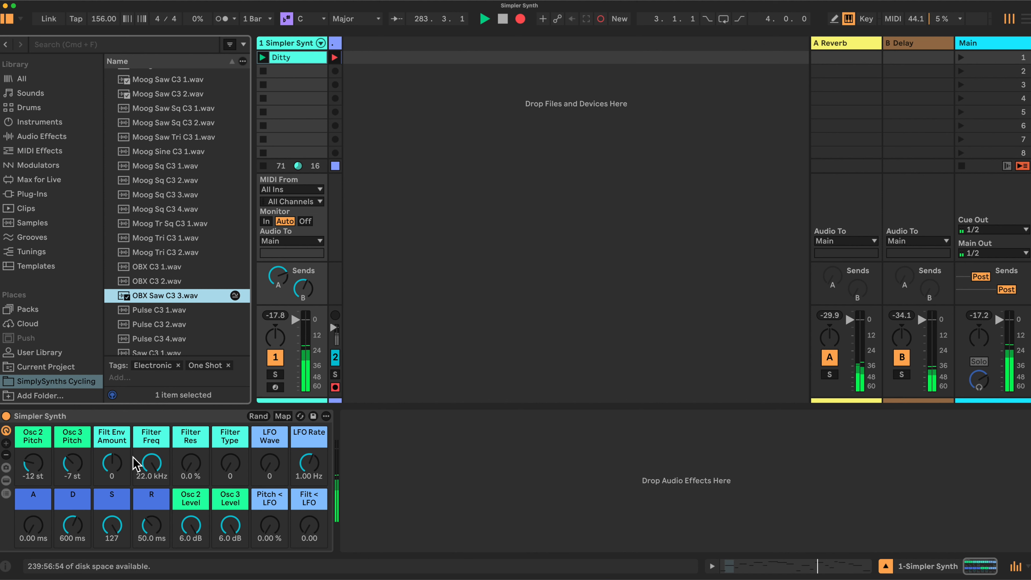
Step: Set the Filter Freq macro to 496 Hz and Filter Res to 91 %, try small Filt Env Amount values and return that macro to 0
click(112, 463)
drag(112, 463, 147, 519)
drag(187, 463, 187, 431)
drag(112, 463, 112, 472)
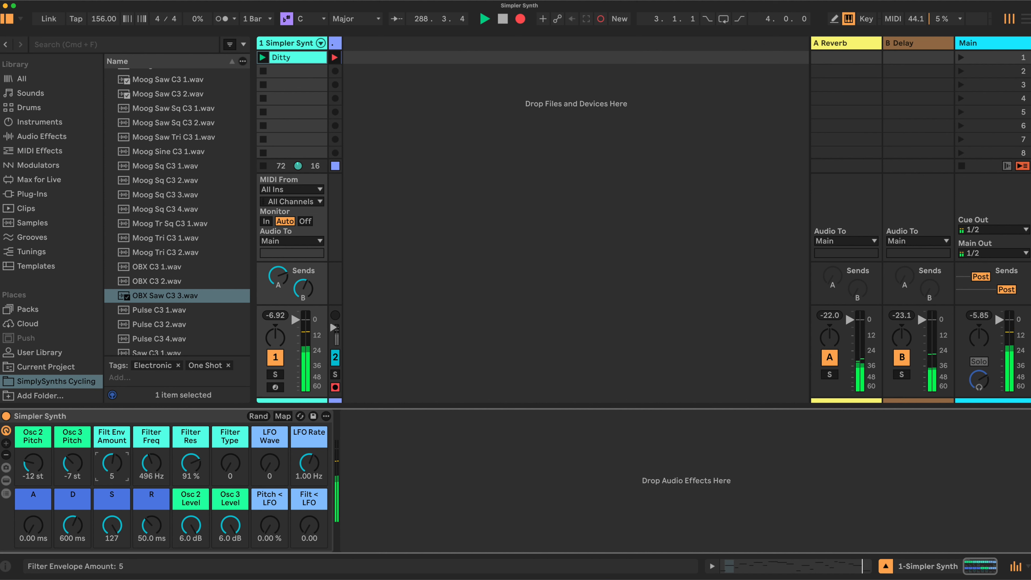
drag(111, 472, 112, 474)
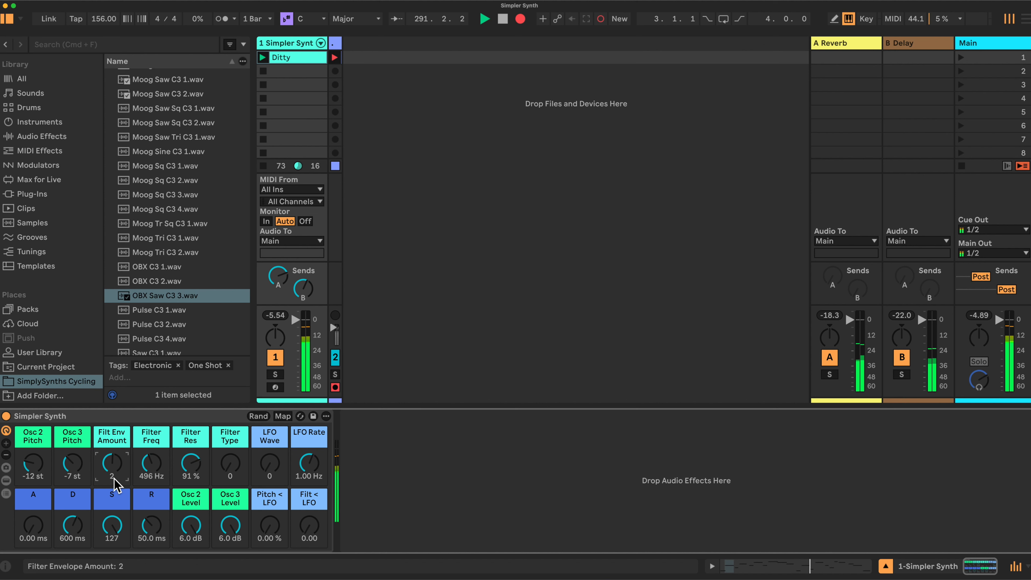
key(Return)
Step: Set the macros Filter Freq to 878 Hz, Filter Type to 23, Pitch < LFO to 45.9 % and Filt < LFO to 18.0
drag(149, 463, 150, 455)
drag(230, 467, 230, 466)
drag(270, 527, 309, 521)
Step: Try out the Osc 2 Level, Osc 3 Level and attack macros, returning both levels to 6.0 dB and the attack to 0.00 ms
drag(191, 526, 191, 560)
drag(230, 526, 187, 488)
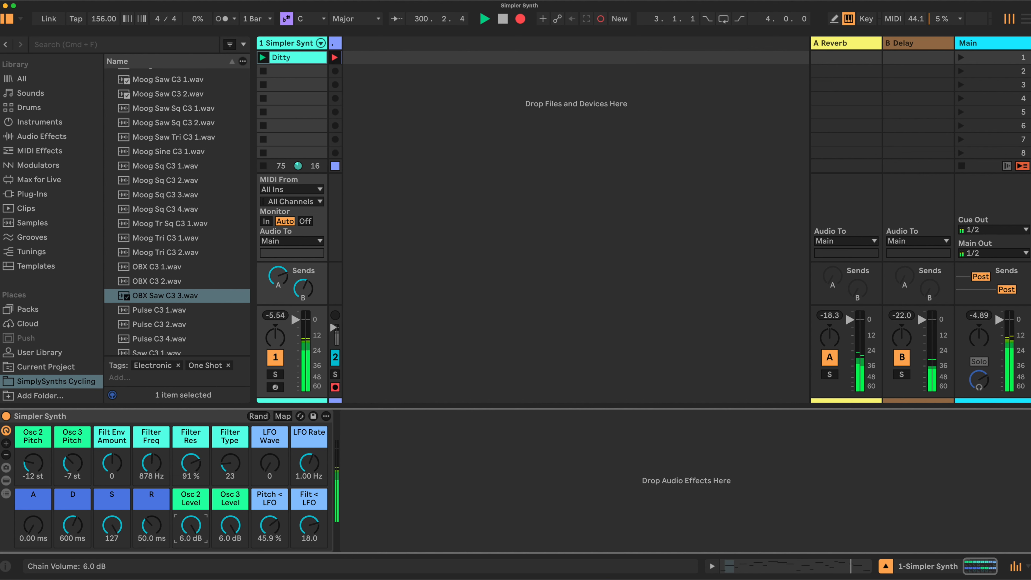
mouse_move(34, 527)
mouse_down()
mouse_move(35, 508)
mouse_move(35, 534)
mouse_up()
Step: Set the macros Filter Freq to 643 Hz, Filter Res to 68 %, Filter Type to 78 and Pitch < LFO to 0.00 %
mouse_move(151, 467)
mouse_down()
mouse_move(151, 450)
mouse_move(191, 473)
mouse_move(151, 488)
mouse_up()
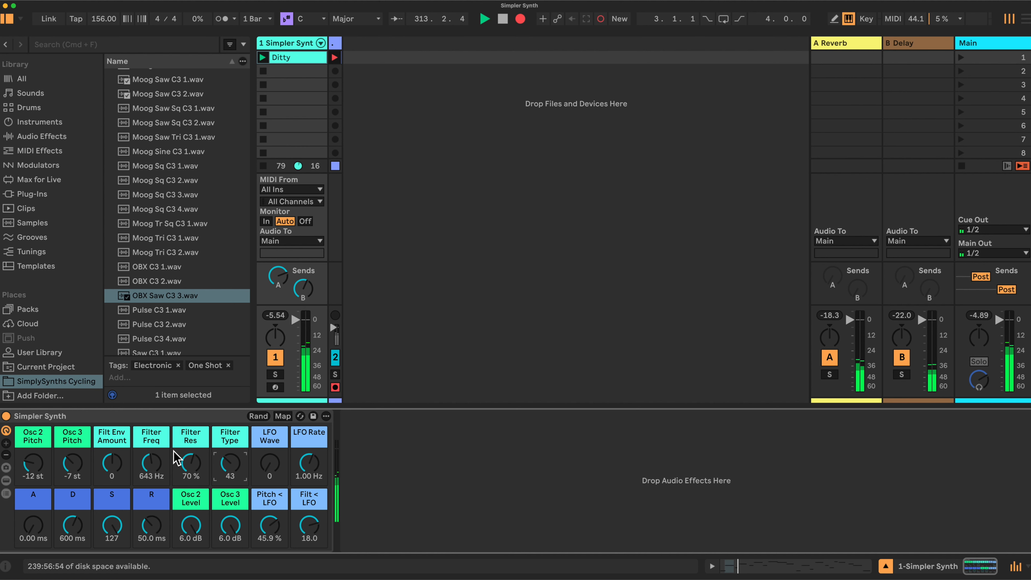
drag(270, 525, 270, 557)
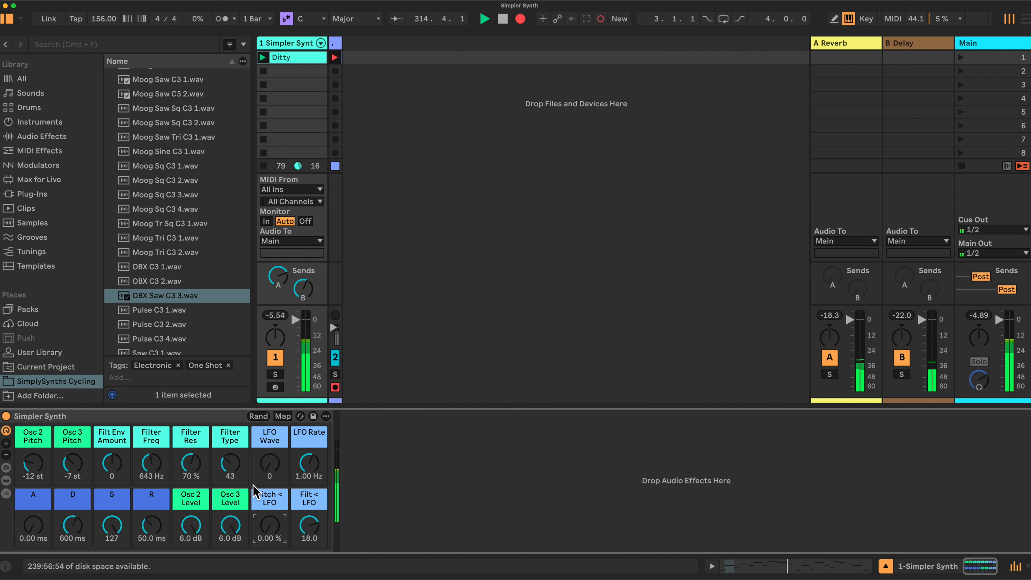
mouse_move(190, 463)
mouse_down()
mouse_move(196, 451)
mouse_move(191, 461)
mouse_up()
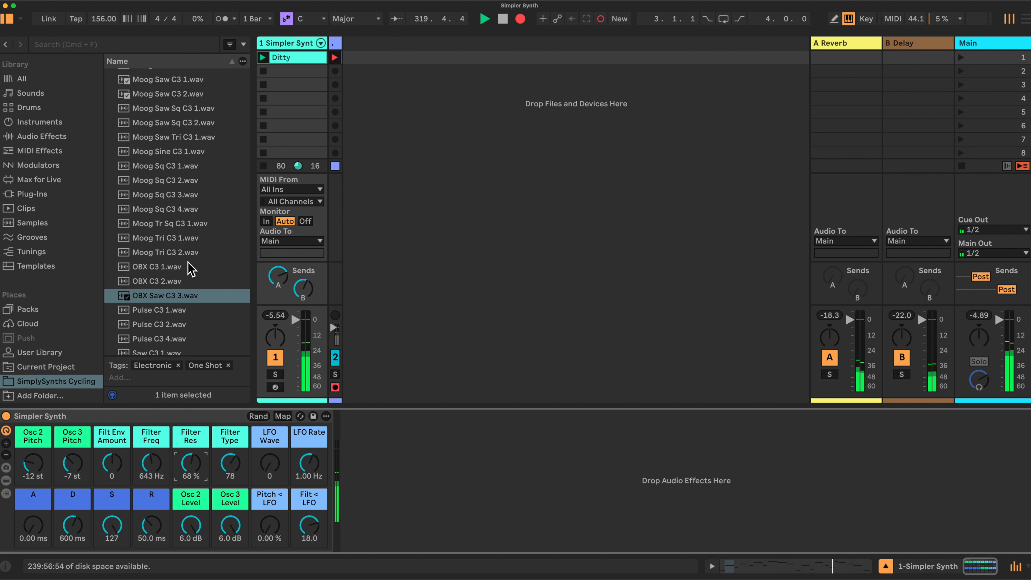
Step: Browse the SimplySynths Cycling samples and raise the Filter Freq macro to about 834 Hz
scroll(176, 186, up, 15)
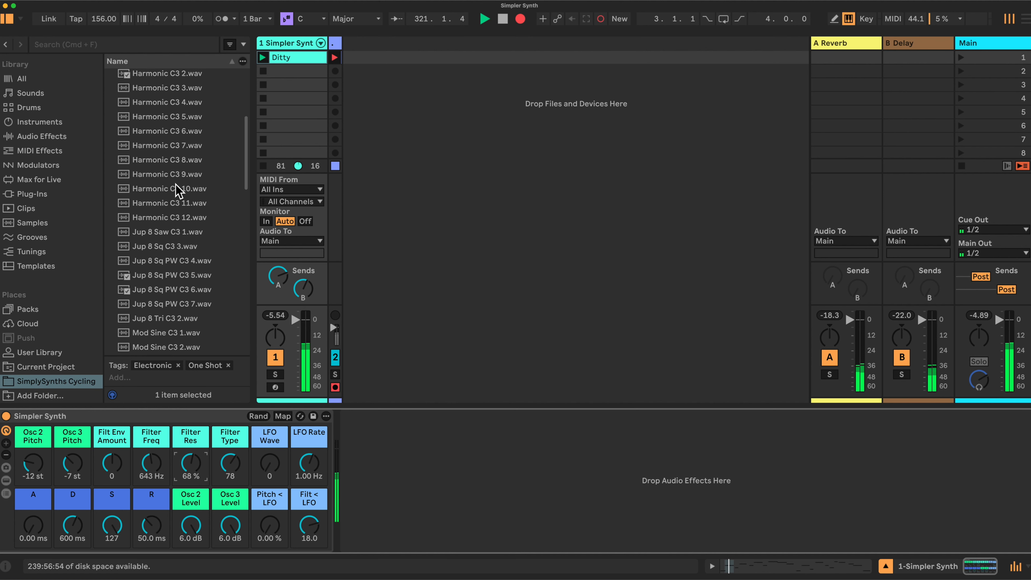
scroll(190, 264, down, 15)
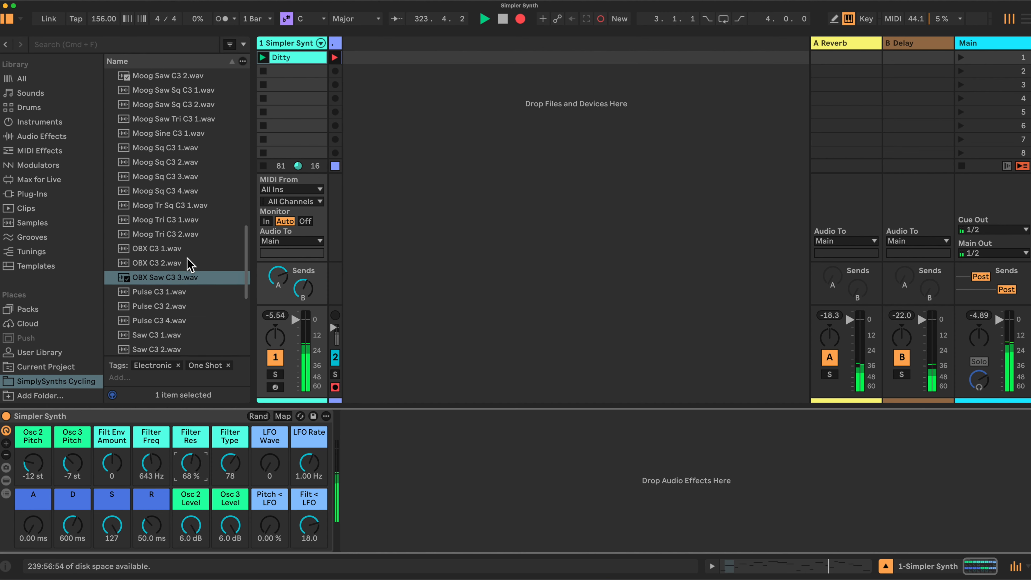
scroll(190, 265, down, 1)
drag(151, 462, 151, 446)
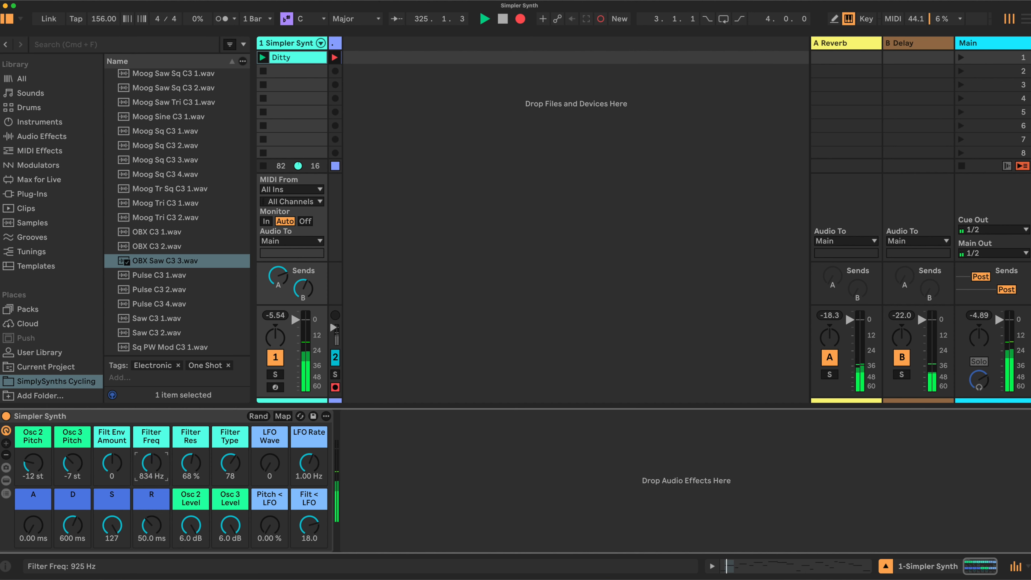